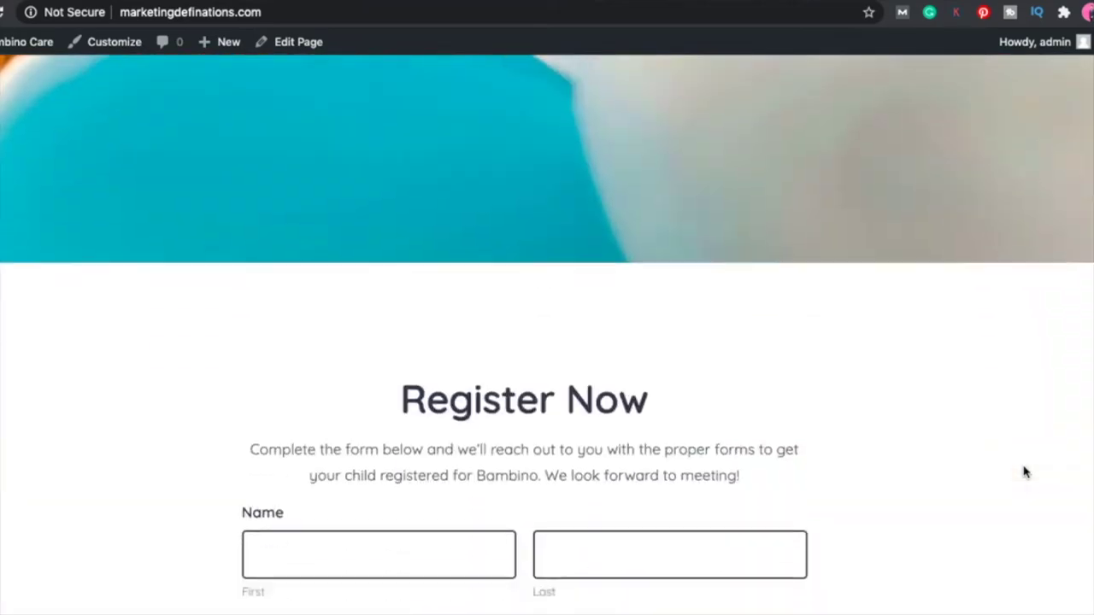
- Look over the Bambino Care front page up to its header and check the site search
scroll(1026, 473, "up", 7)
scroll(1025, 473, "up", 2)
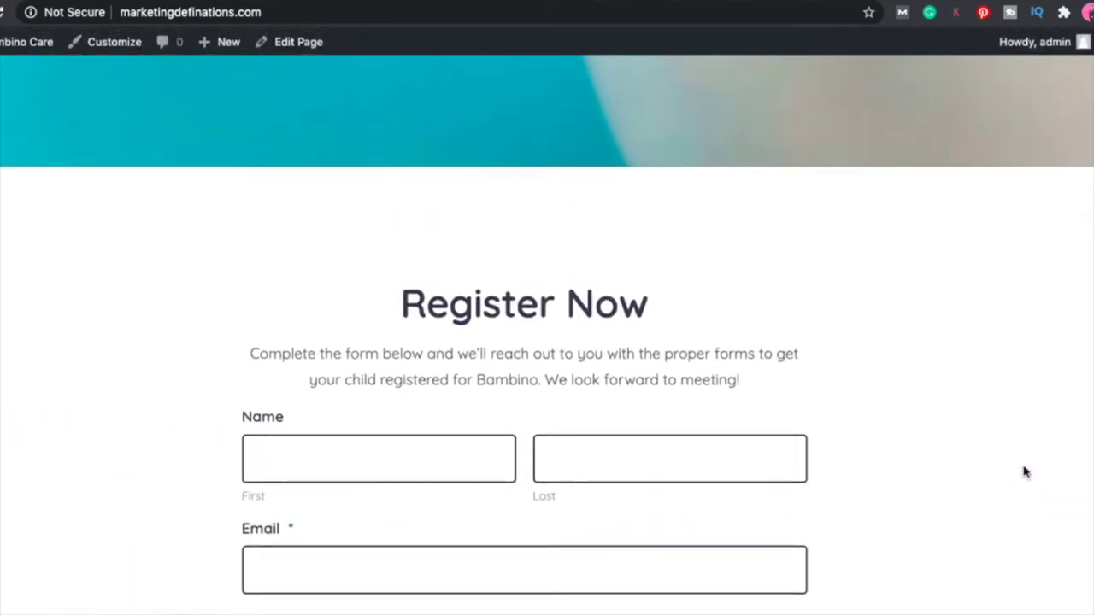
scroll(1026, 473, "up", 5)
scroll(825, 305, "up", 10)
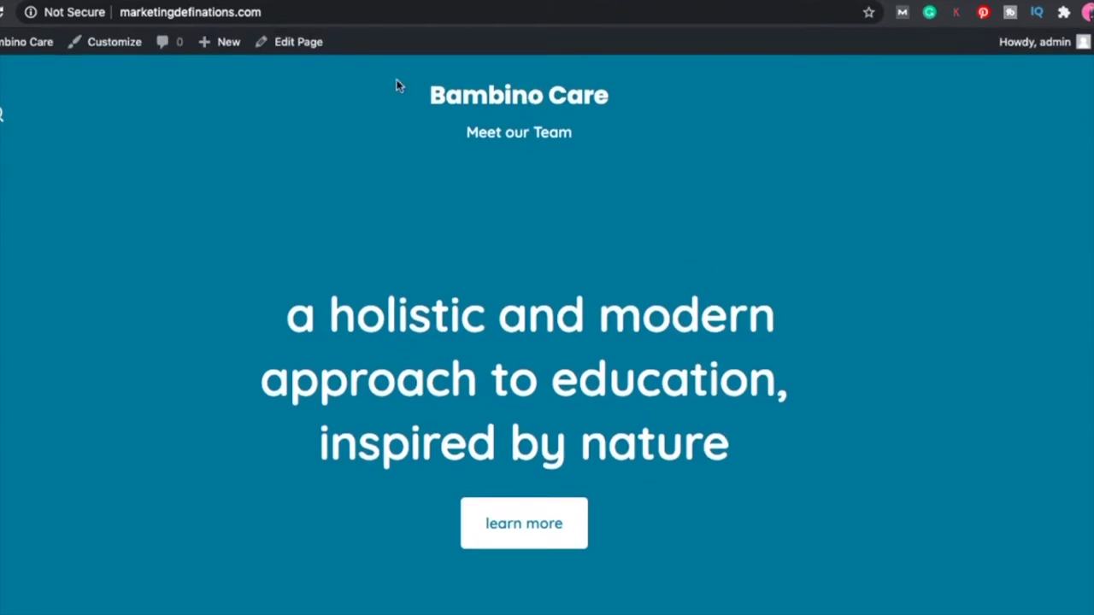
left_click(4, 114)
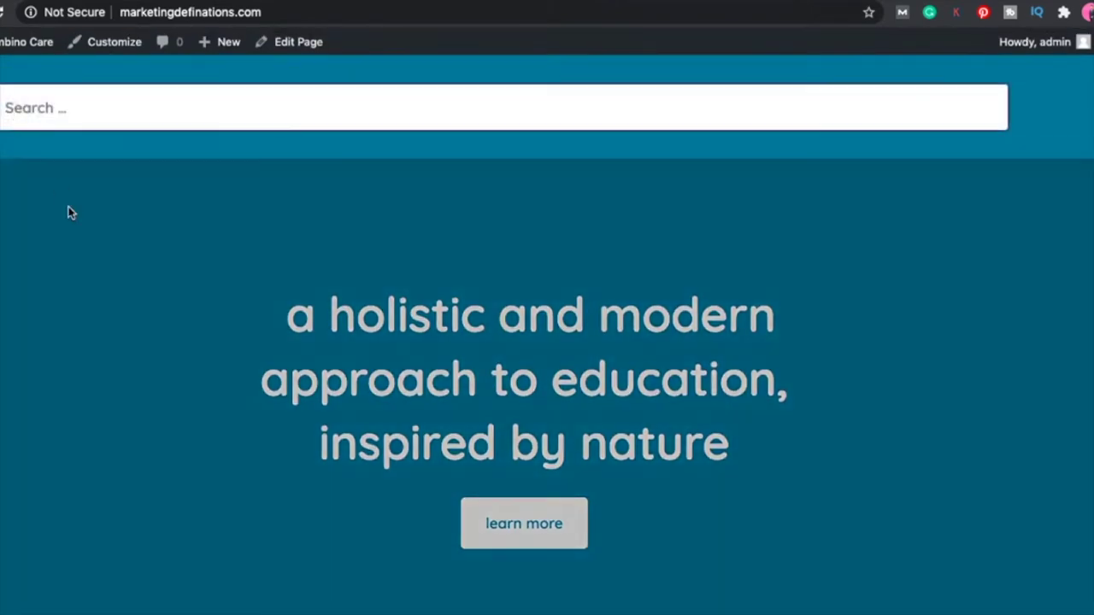
left_click(72, 216)
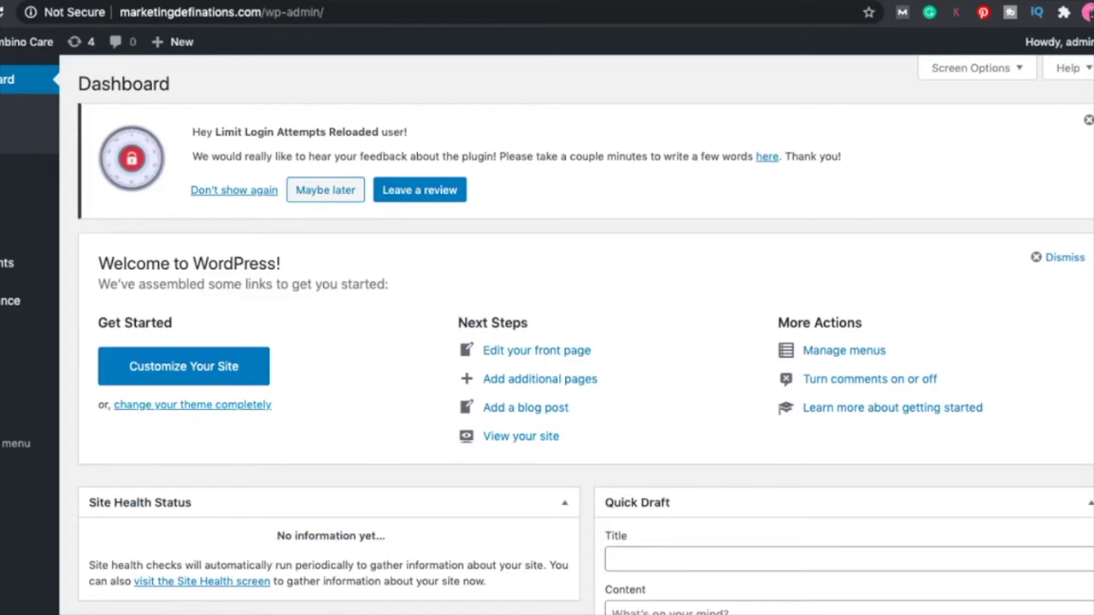
- Open the page for adding new plugins in the WordPress admin and search for "updraft"
mouse_move(12, 239)
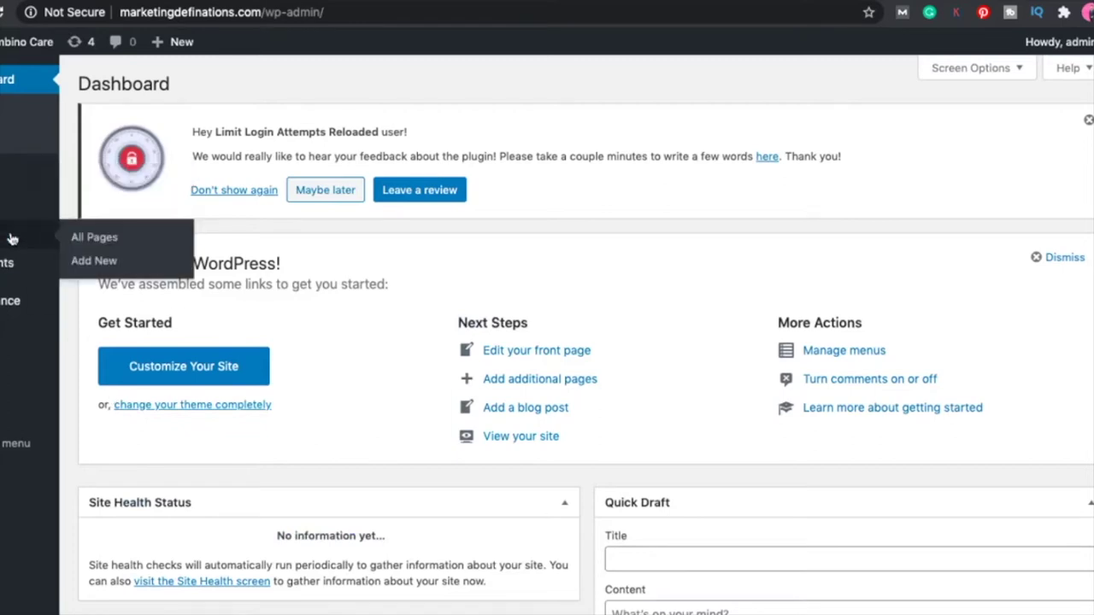
mouse_move(22, 332)
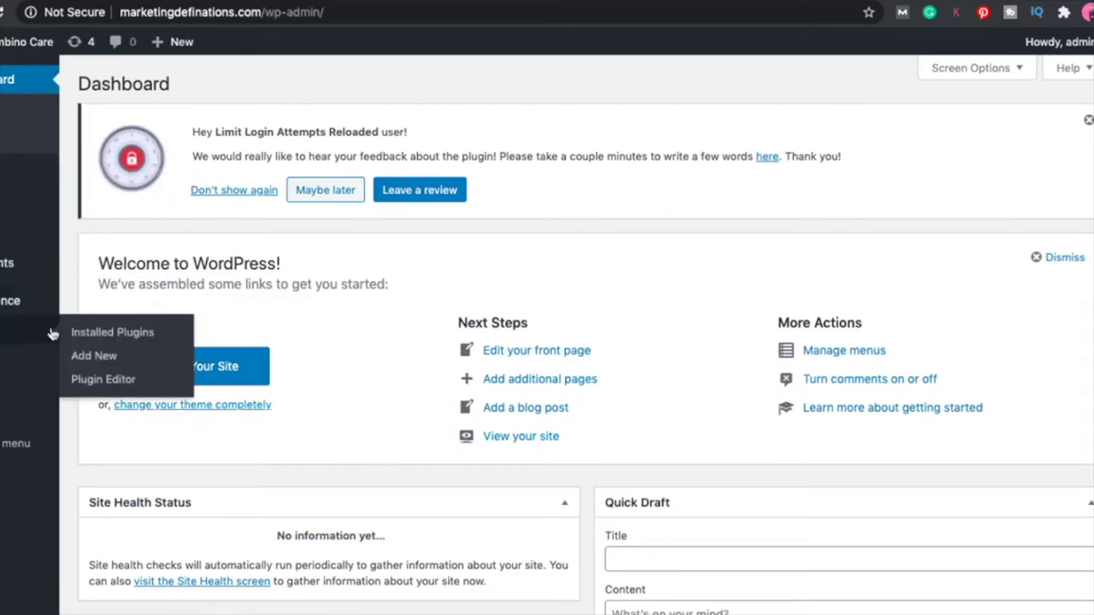
left_click(92, 355)
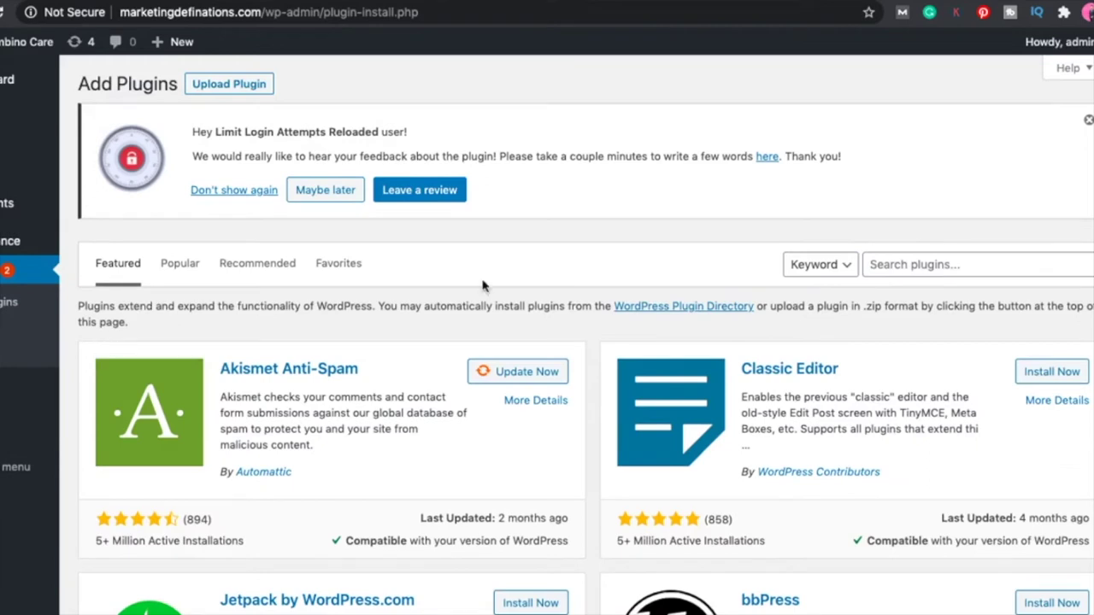
left_click(946, 267)
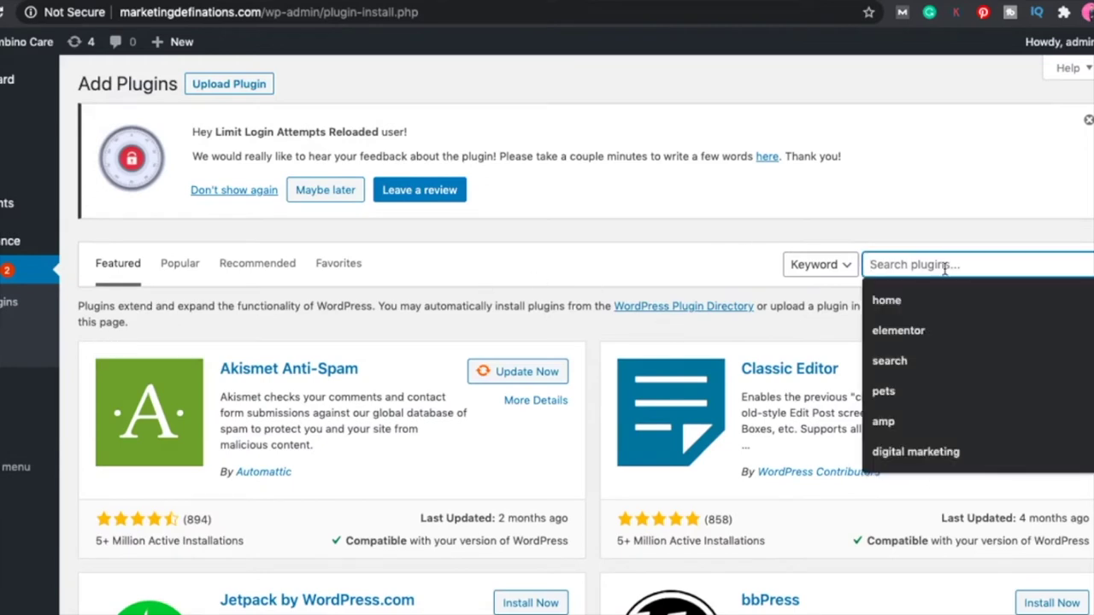
type("updra")
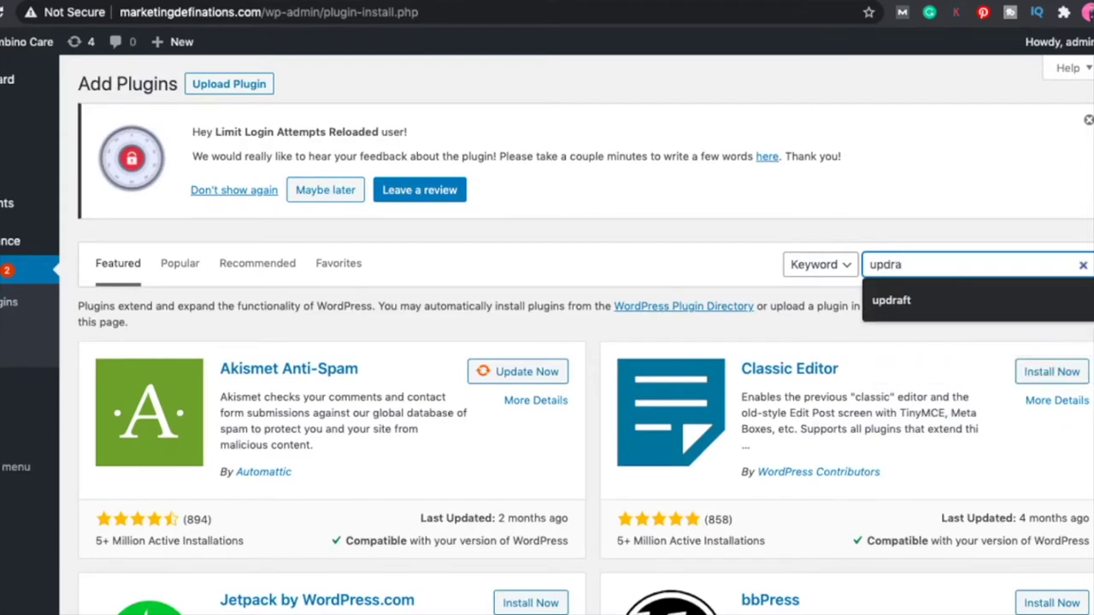
type("ft")
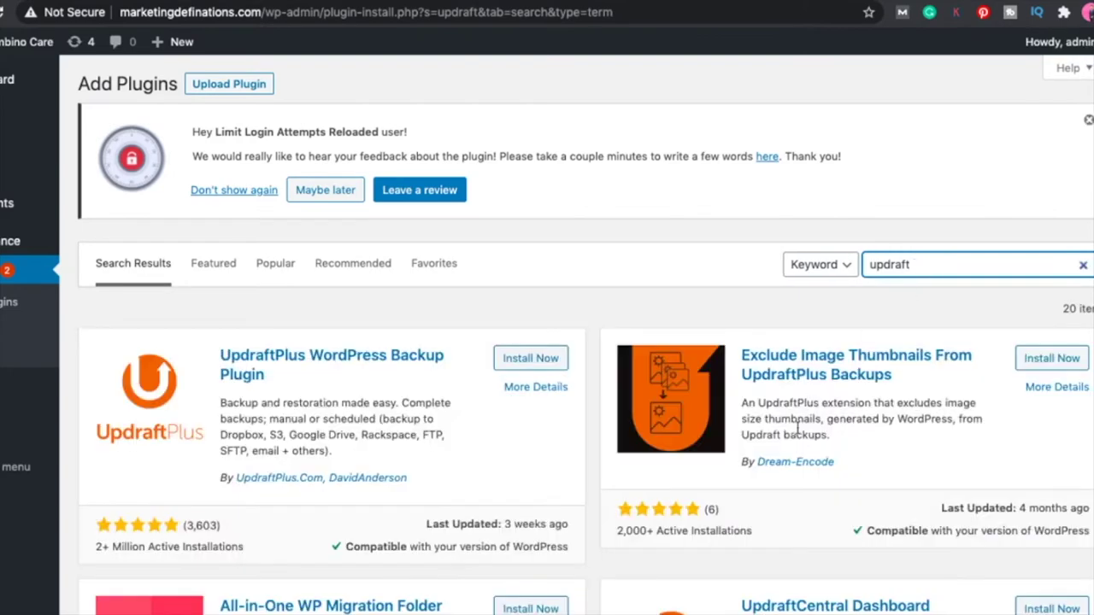
- Install and activate the UpdraftPlus WordPress Backup Plugin, dismissing the Limit Login Attempts Reloaded feedback notice
left_click(538, 364)
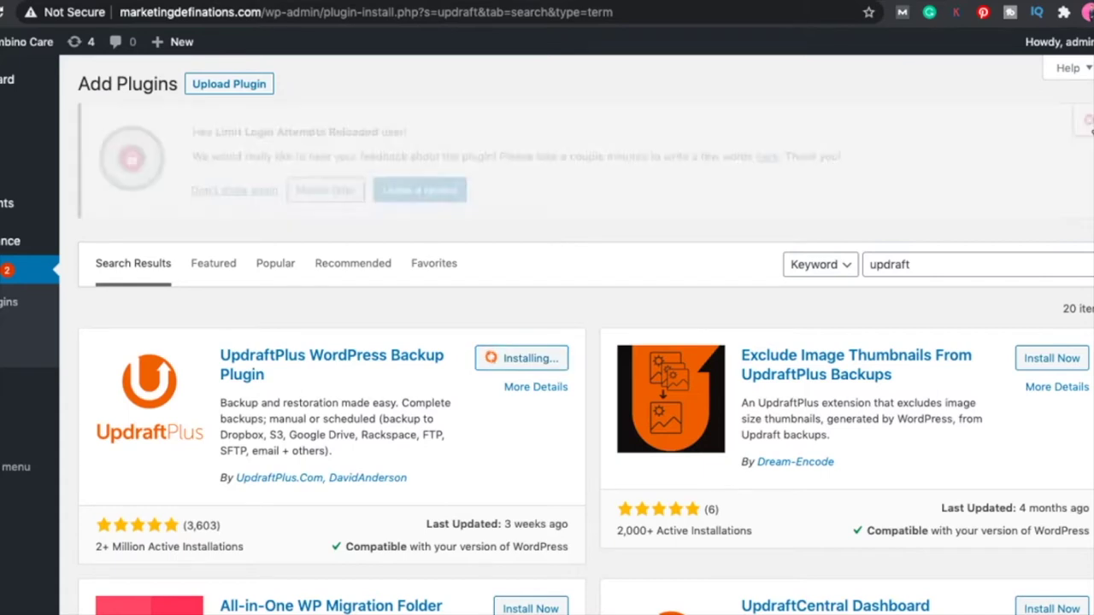
left_click(1088, 119)
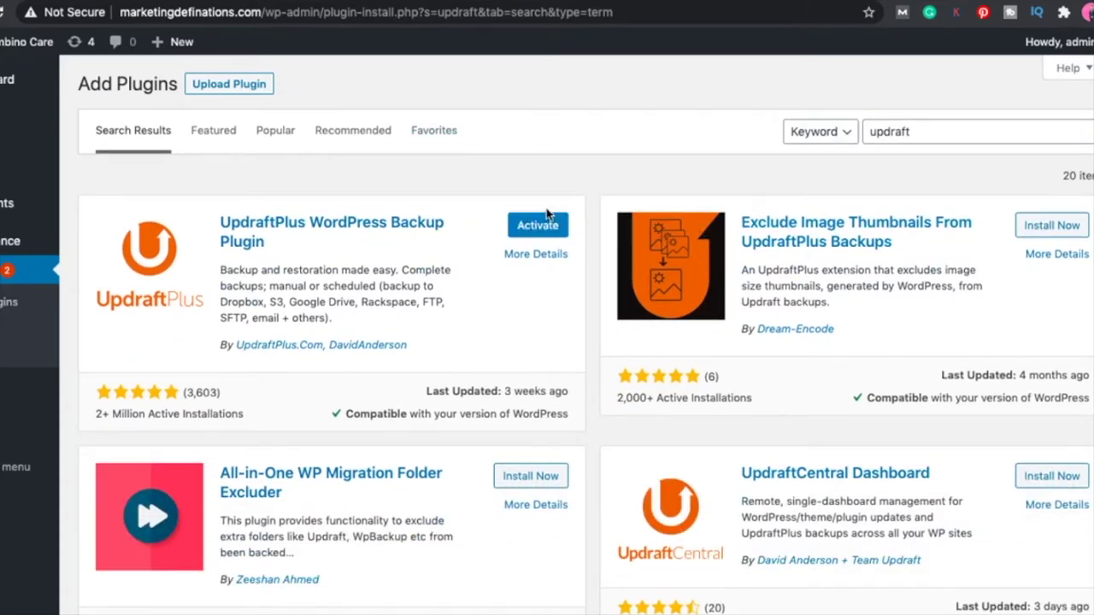
left_click(537, 225)
- Open the UpdraftPlus settings from the installed plugins list and go through its guided tour past the schedule, remote storage and save stages
scroll(393, 474, "down", 5)
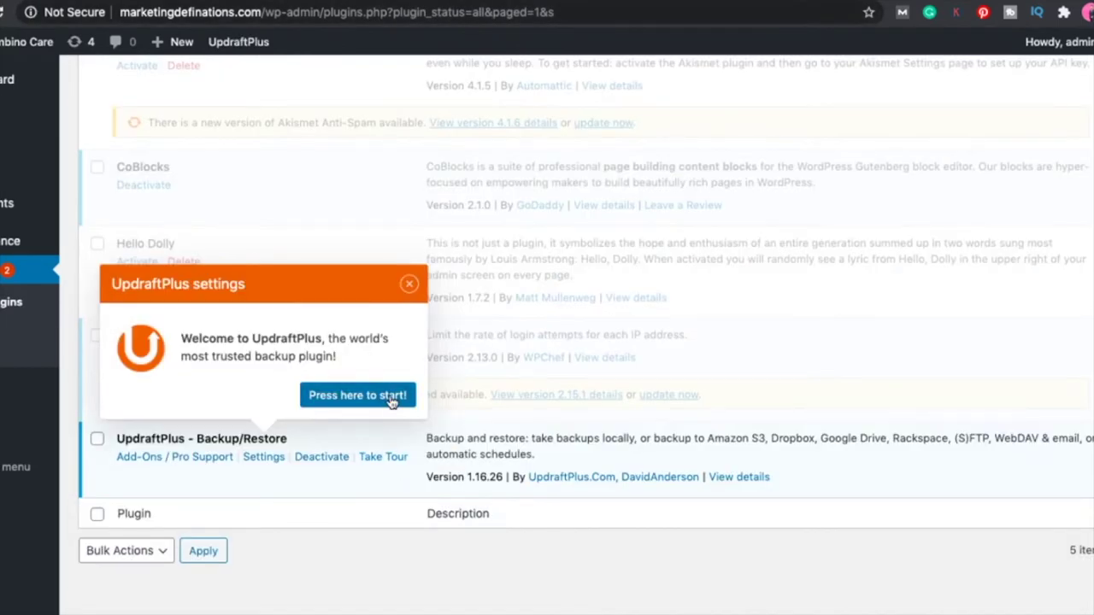
left_click(250, 459)
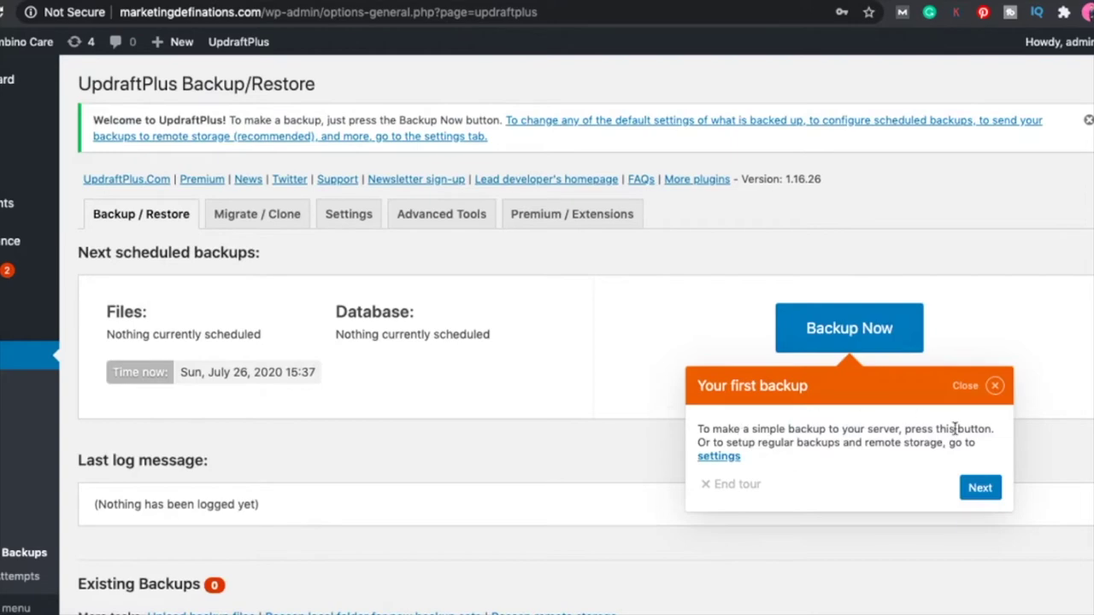
left_click(980, 488)
scroll(983, 492, "down", 2)
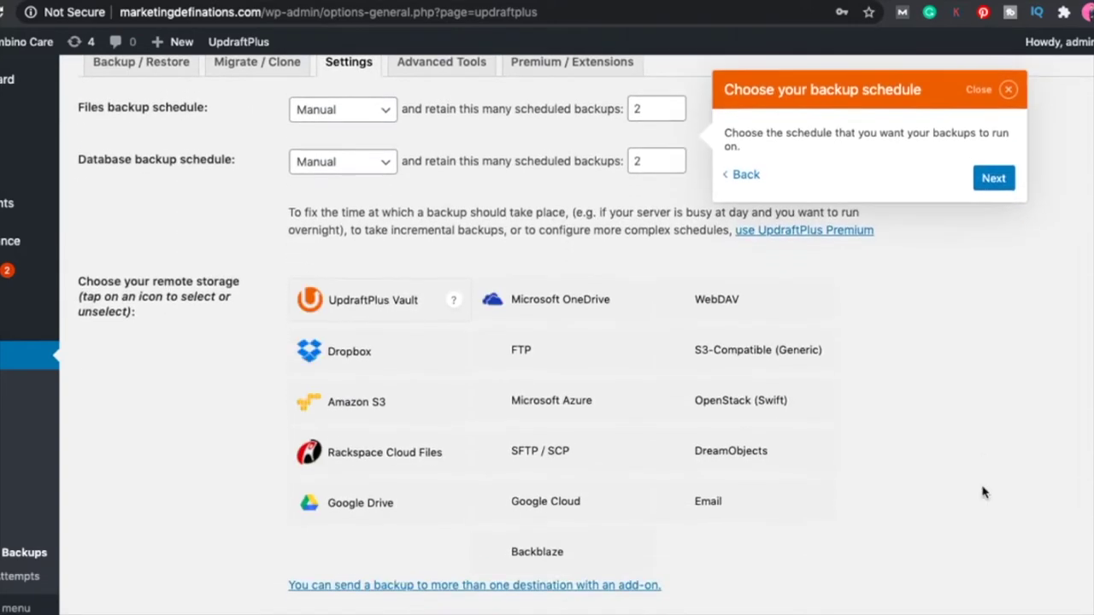
left_click(1008, 192)
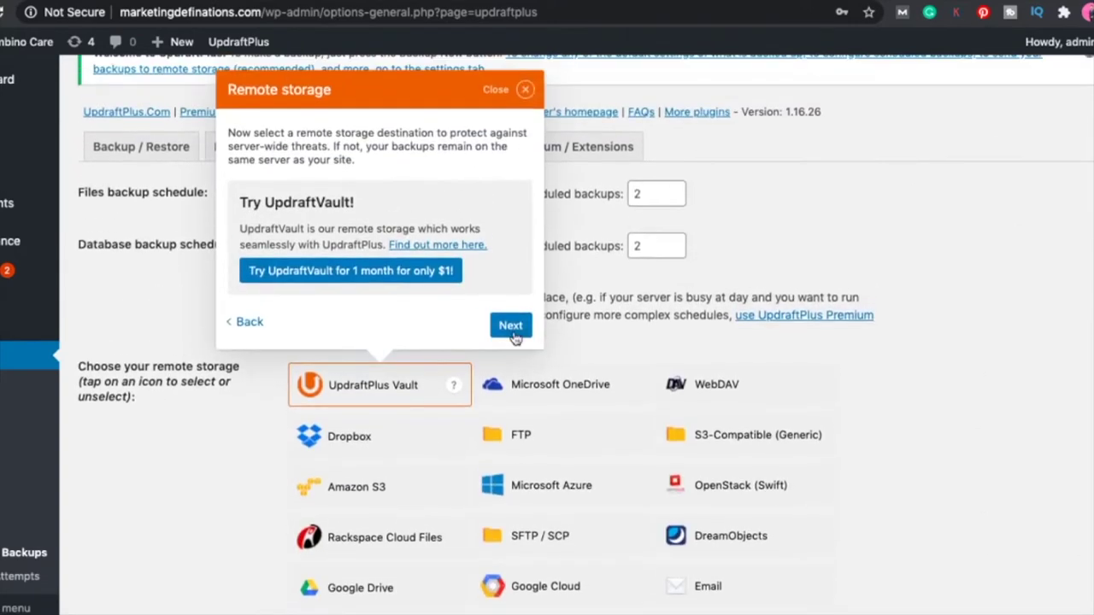
left_click(512, 327)
left_click(588, 178)
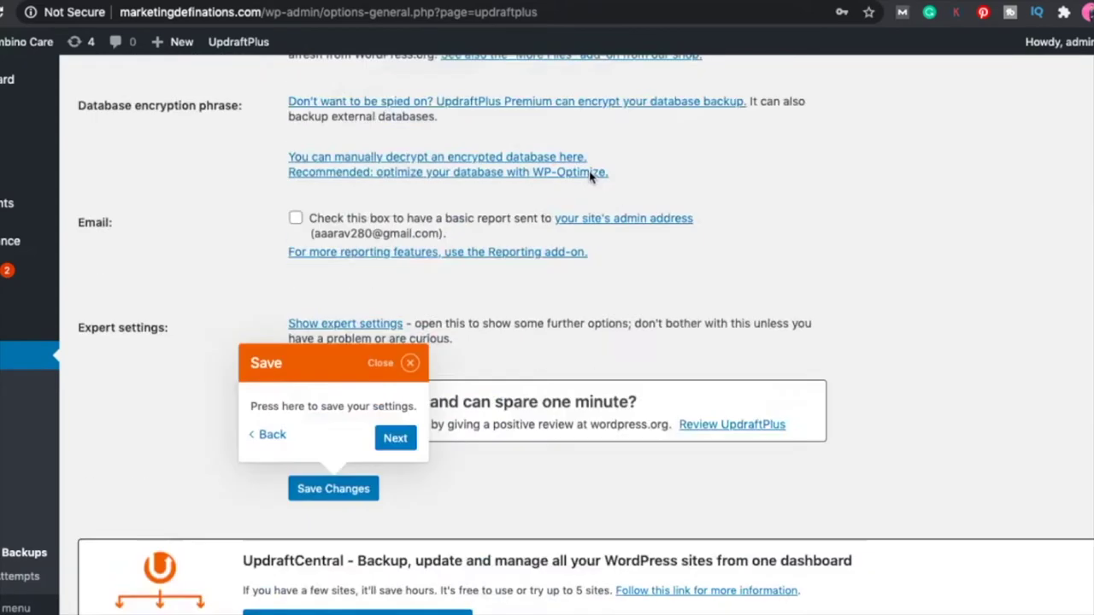
left_click(412, 252)
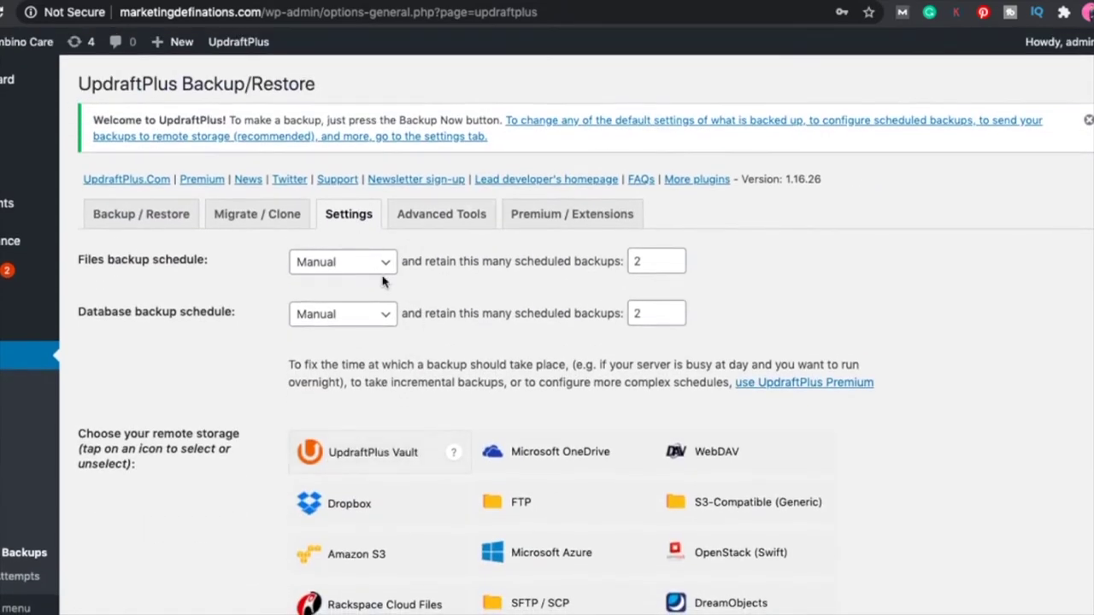
- Choose Google Drive as the remote storage for the backups in the UpdraftPlus settings
left_click(355, 216)
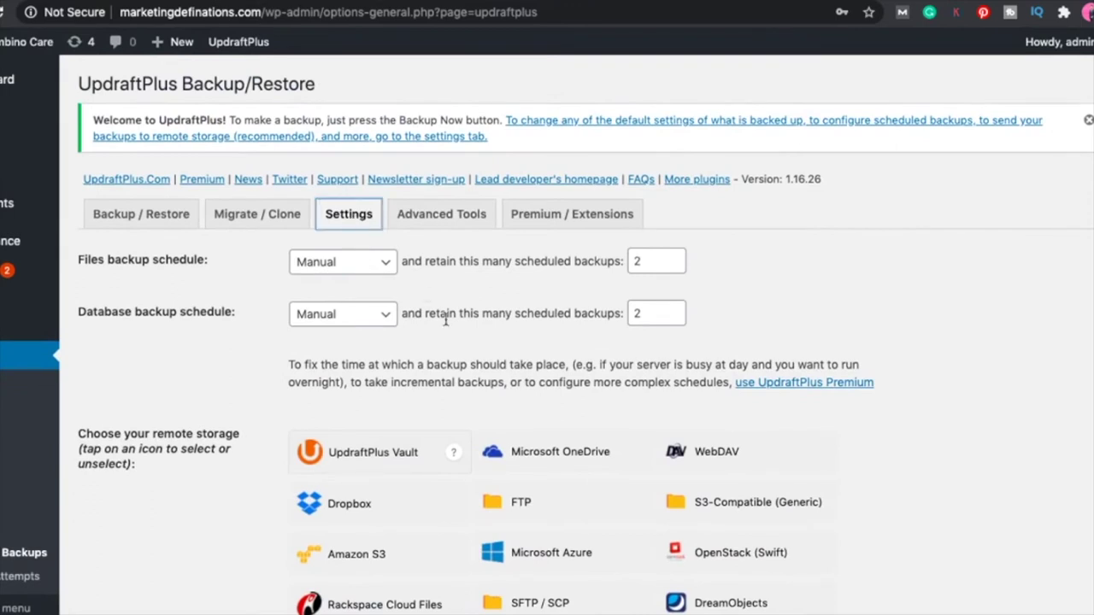
scroll(445, 321, "down", 3)
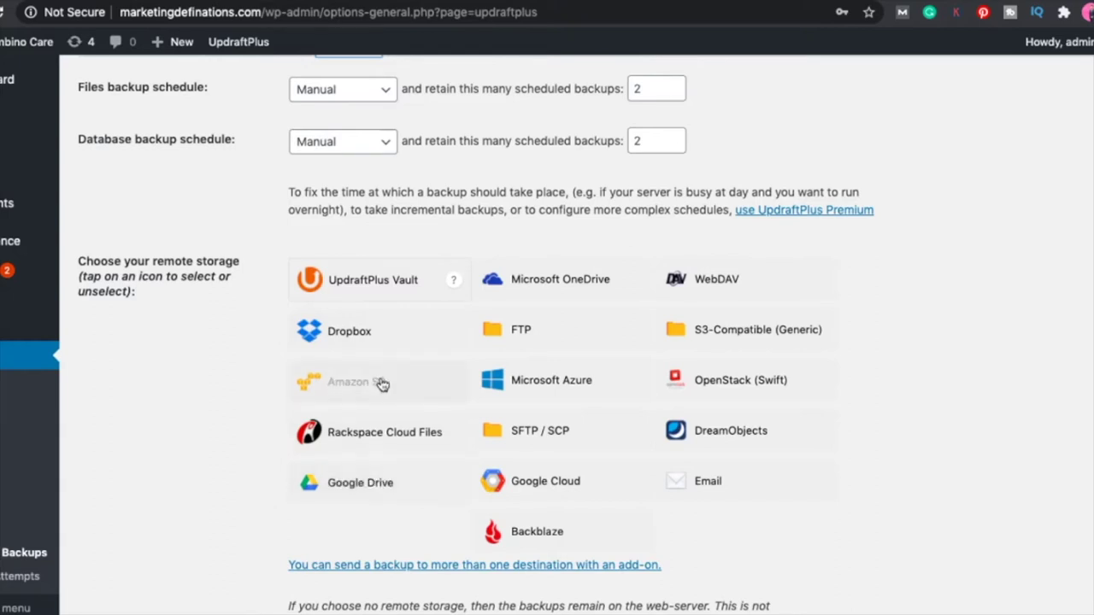
left_click(359, 483)
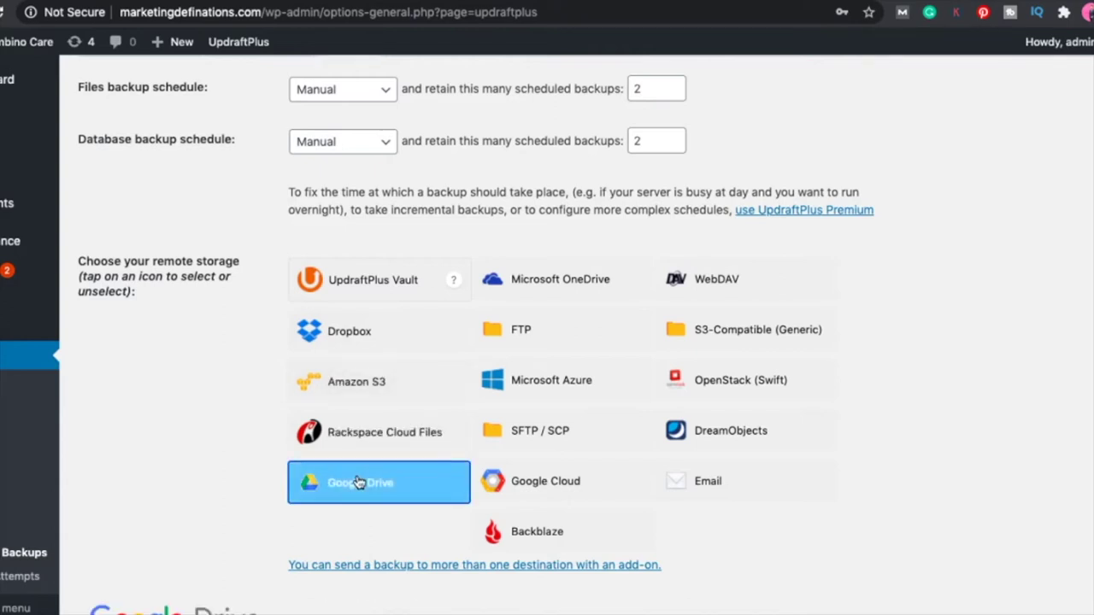
scroll(752, 560, "down", 3)
scroll(753, 560, "down", 2)
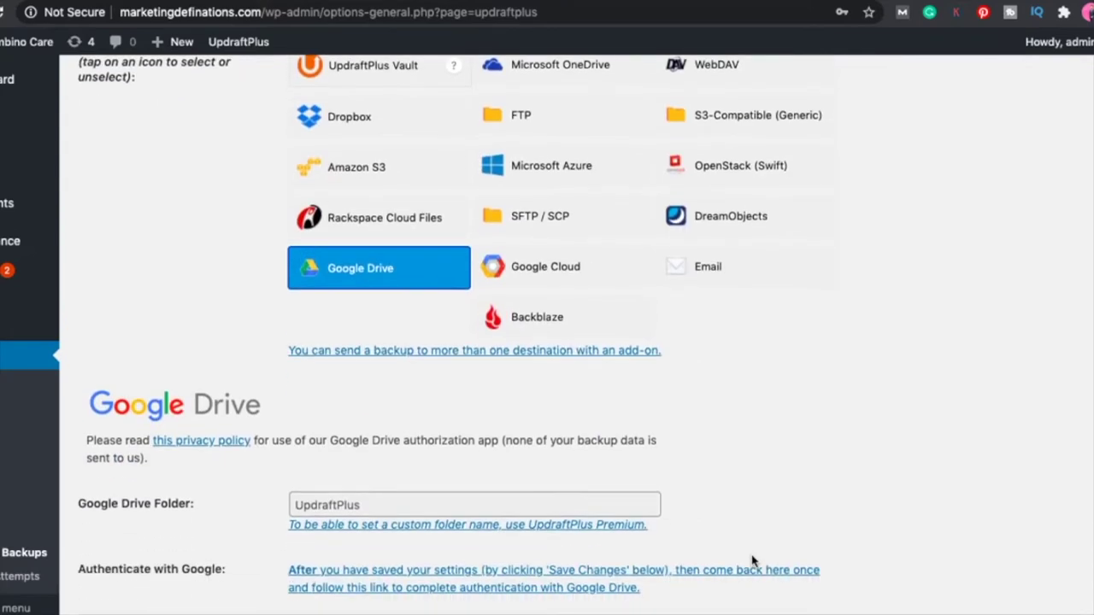
scroll(752, 560, "up", 8)
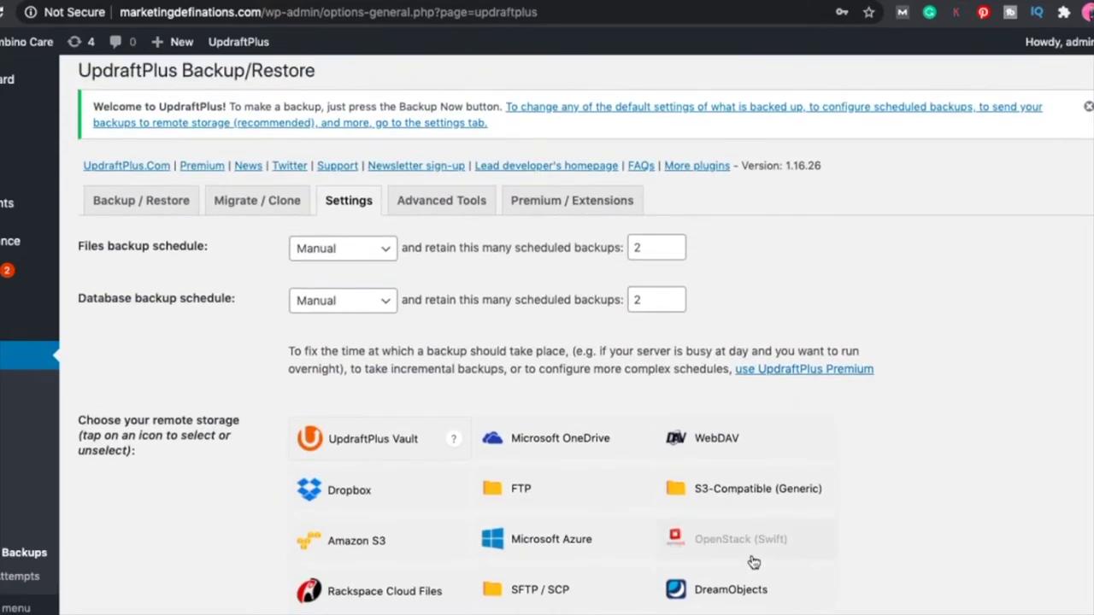
scroll(337, 483, "down", 12)
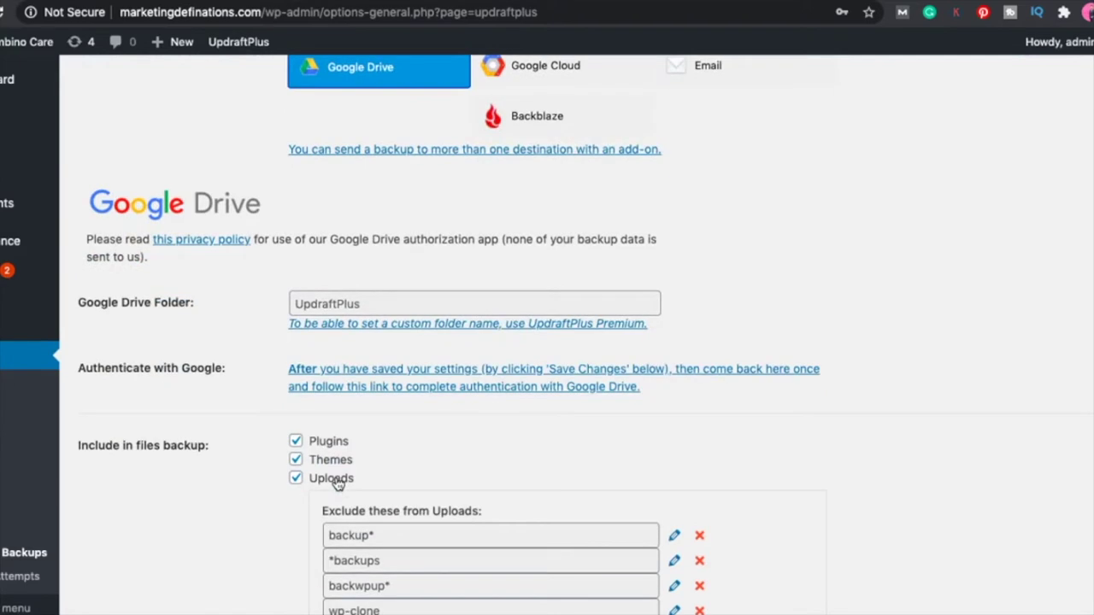
left_click(366, 303)
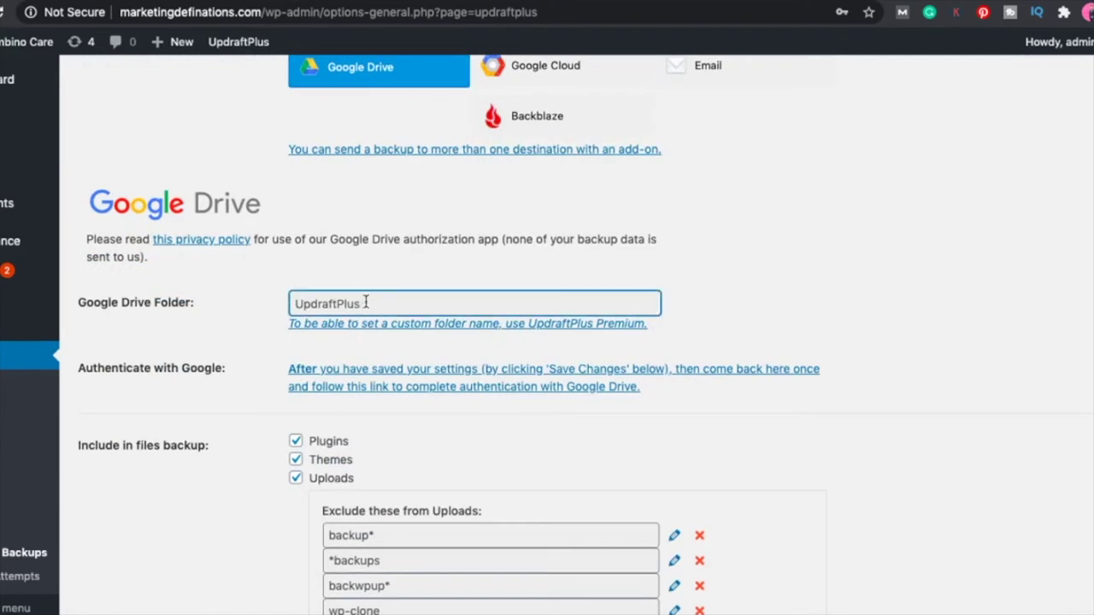
- Enable the basic report e-mail to the site's admin address and save the UpdraftPlus settings
scroll(384, 286, "down", 10)
scroll(355, 316, "down", 4)
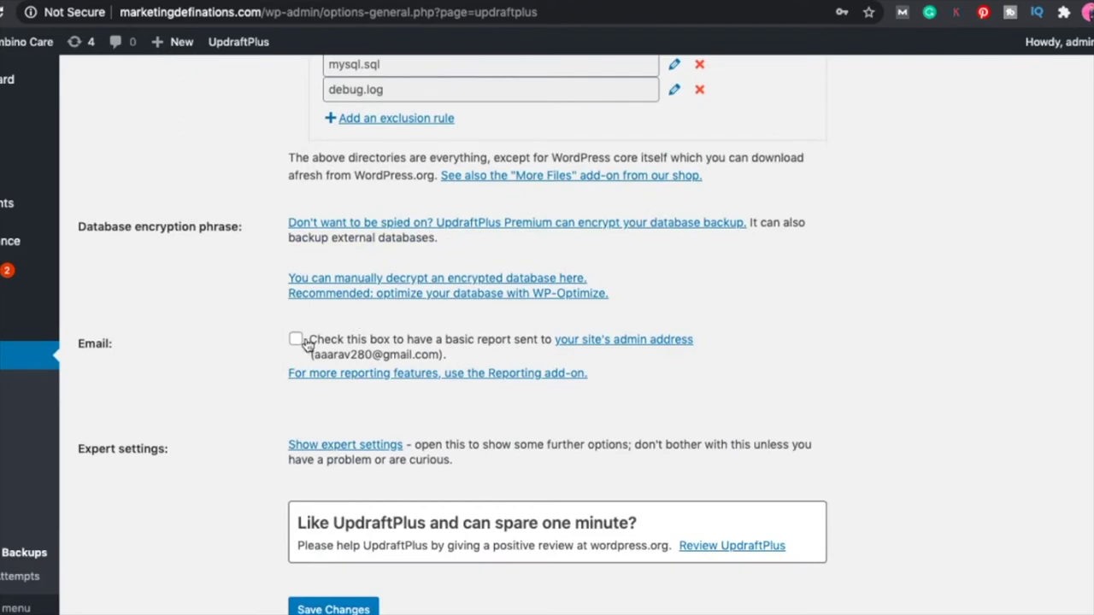
left_click(296, 340)
scroll(269, 513, "down", 3)
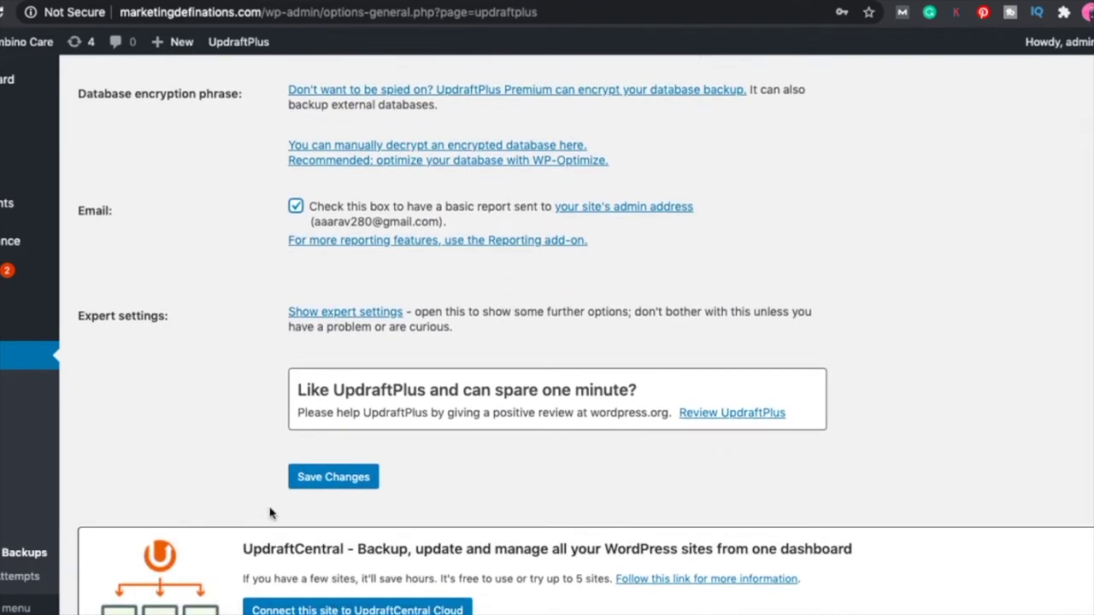
scroll(270, 513, "down", 2)
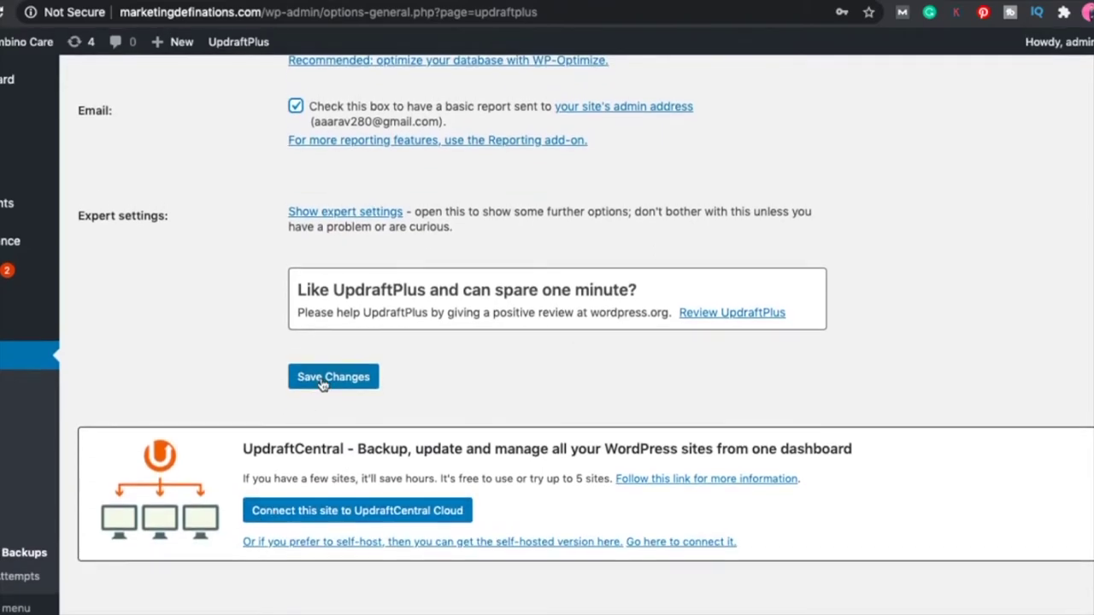
left_click(323, 385)
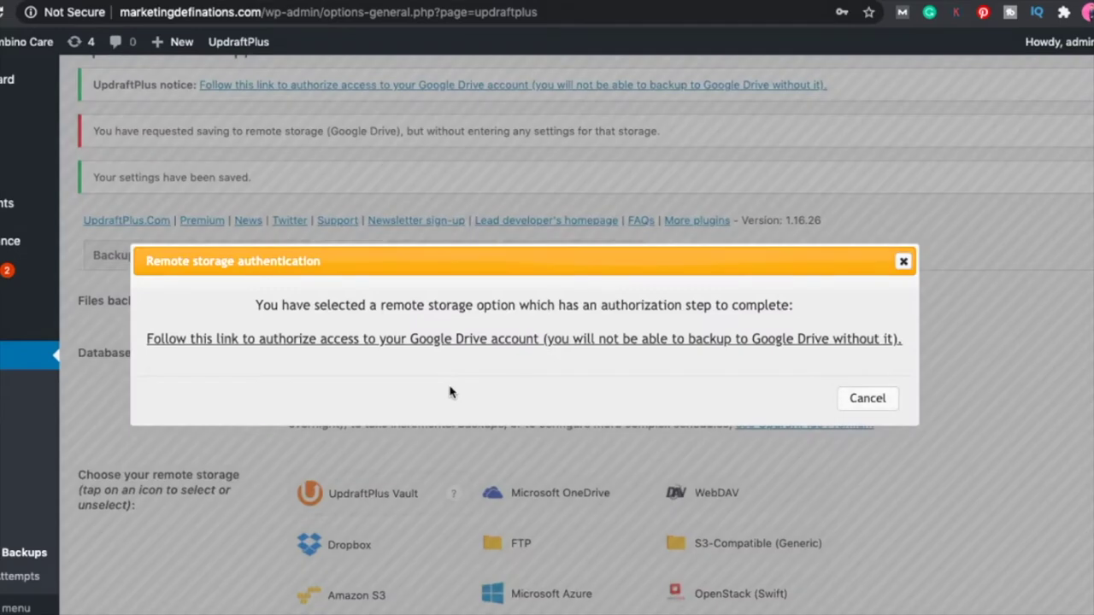
- Authorize UpdraftPlus to access Google Drive, signing in with another account's e-mail address, and complete the setup
left_click(832, 341)
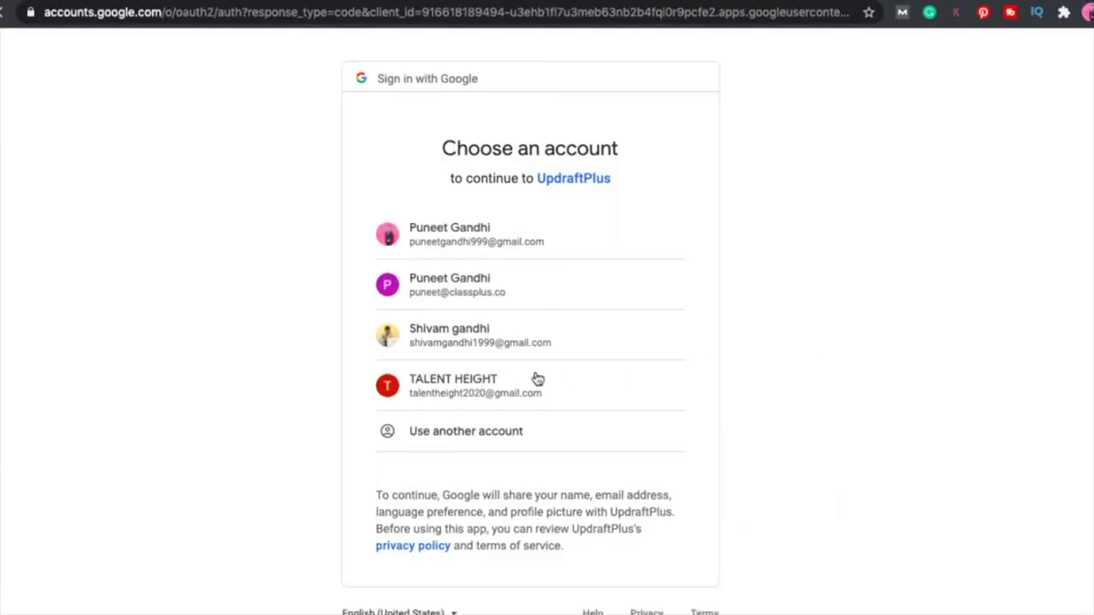
left_click(525, 443)
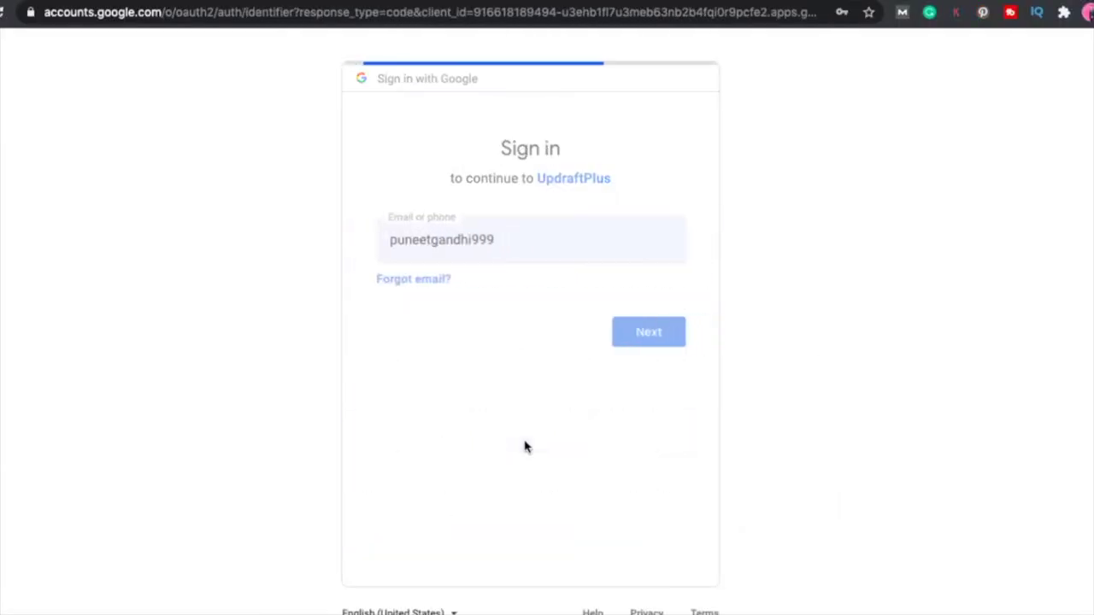
double_click(475, 304)
type("a")
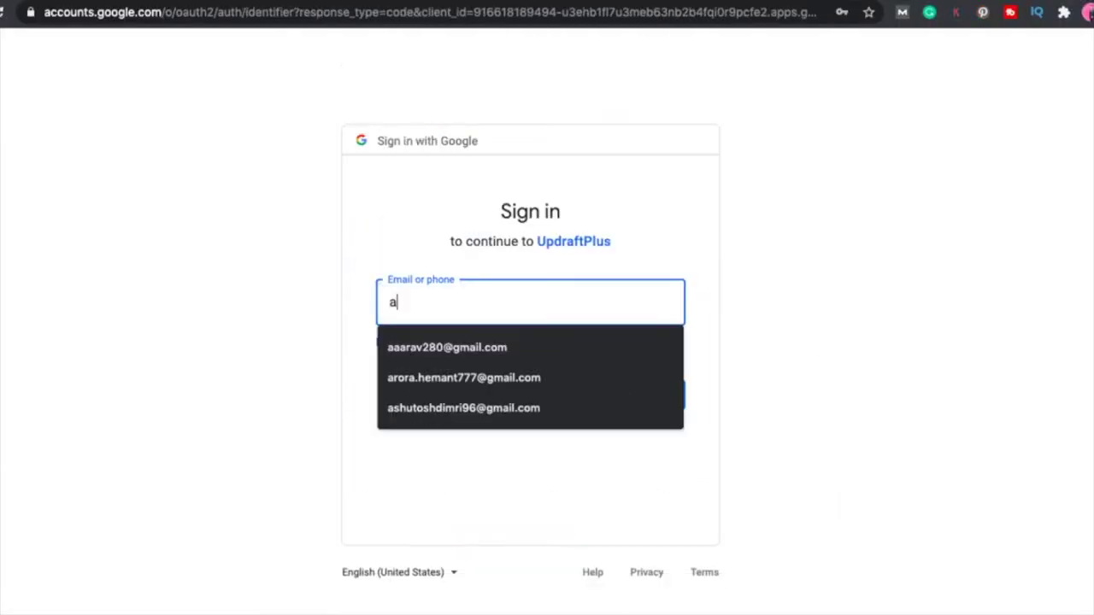
left_click(468, 347)
left_click(648, 395)
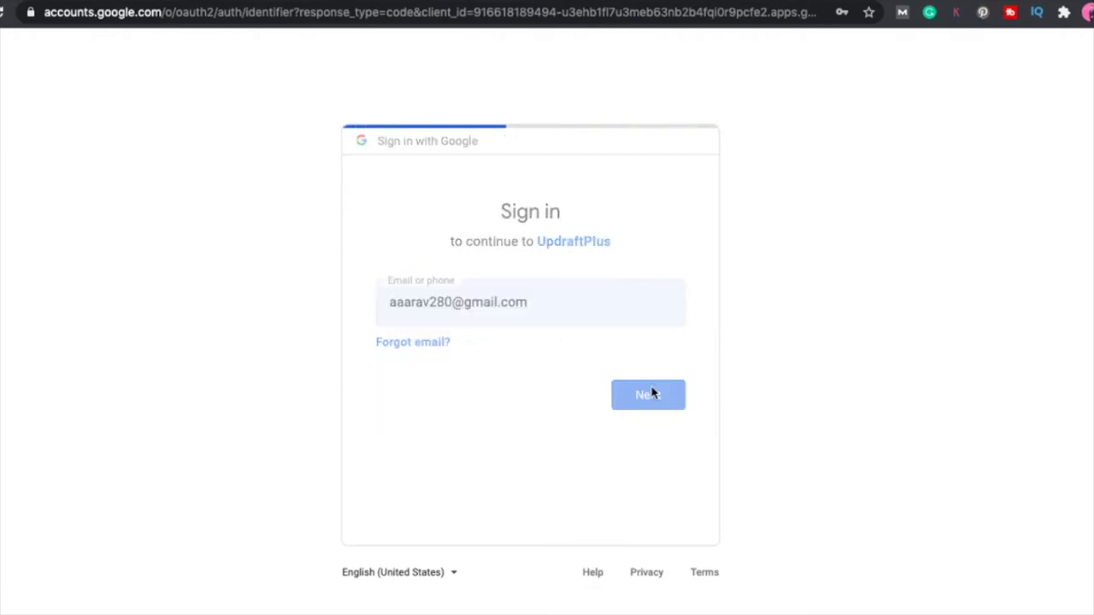
left_click(621, 560)
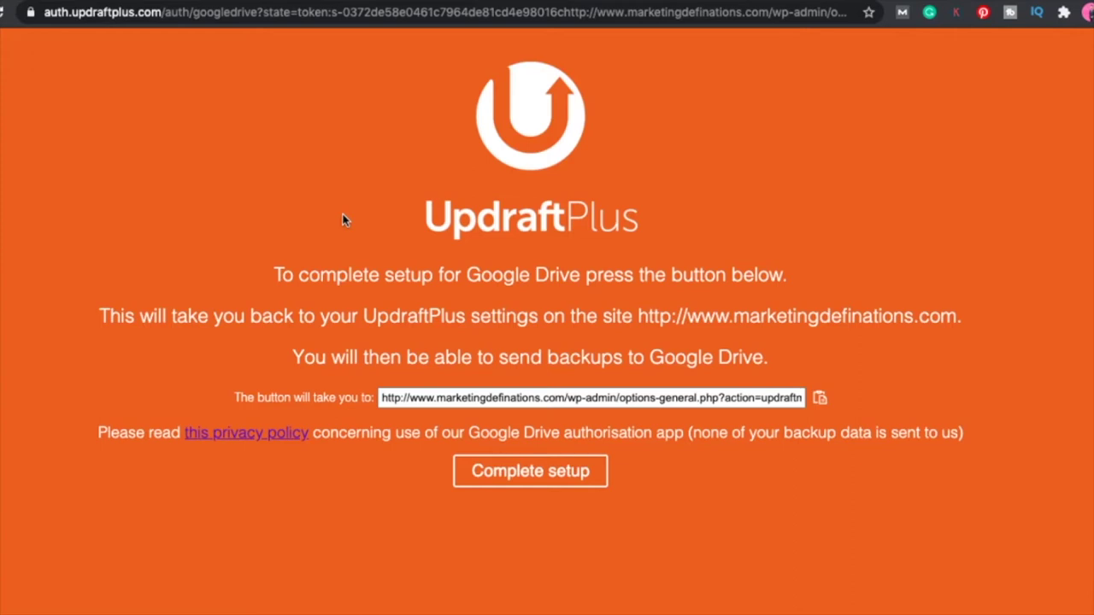
left_click(529, 476)
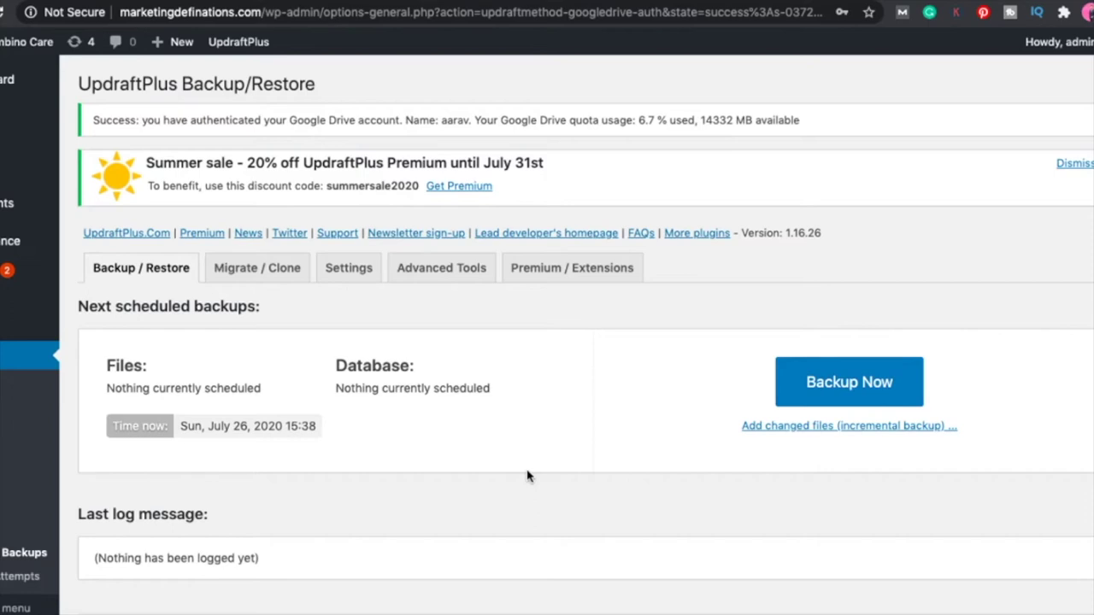
- Run a new UpdraftPlus backup that includes the site's database and files and is sent to remote storage
scroll(528, 476, "down", 5)
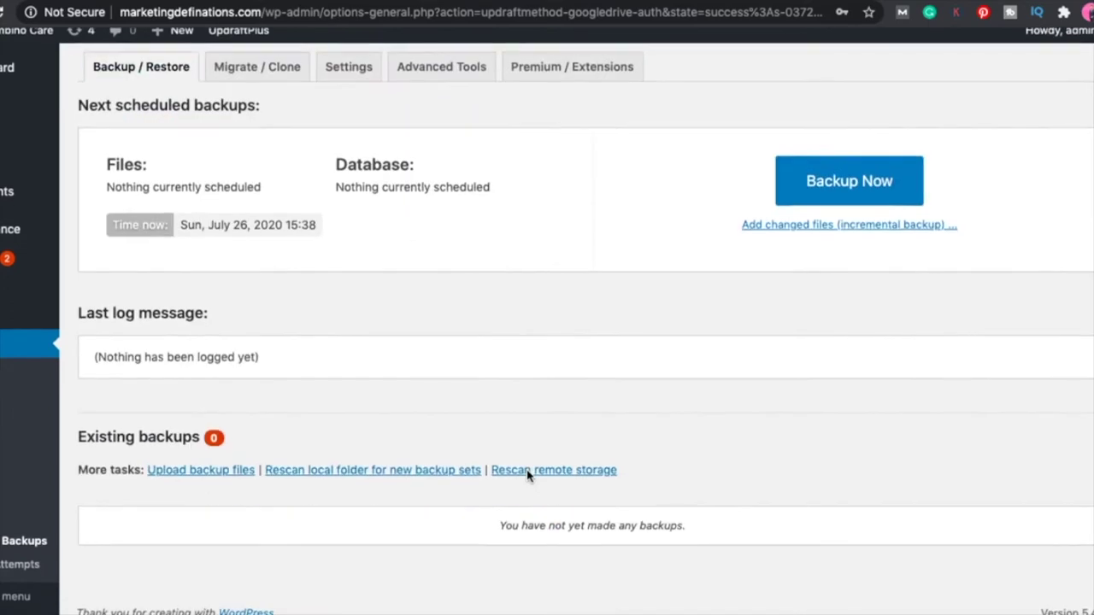
scroll(528, 477, "up", 2)
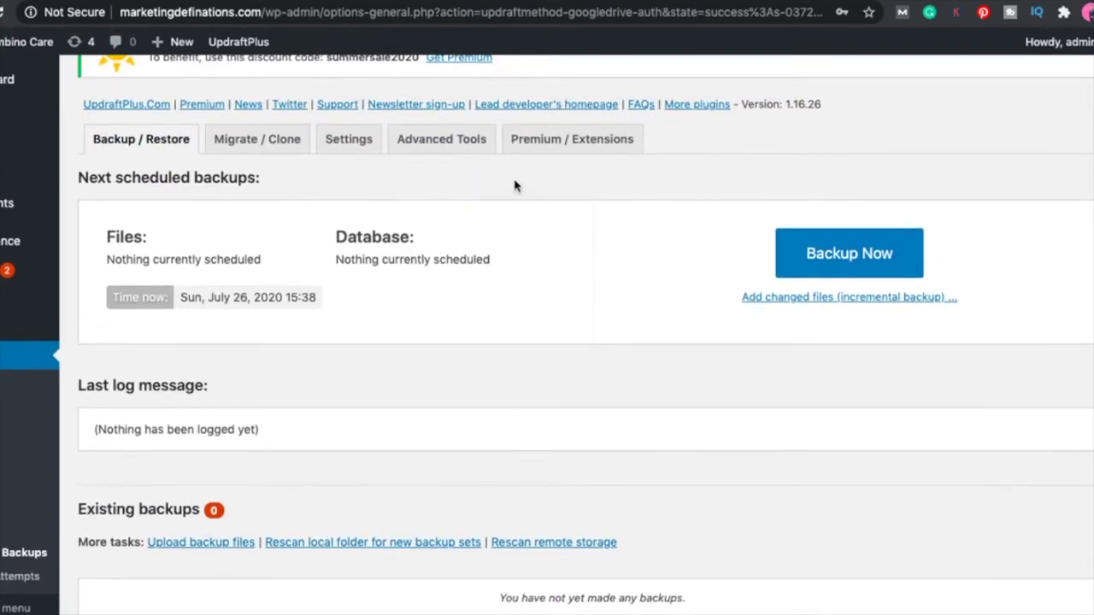
left_click(864, 257)
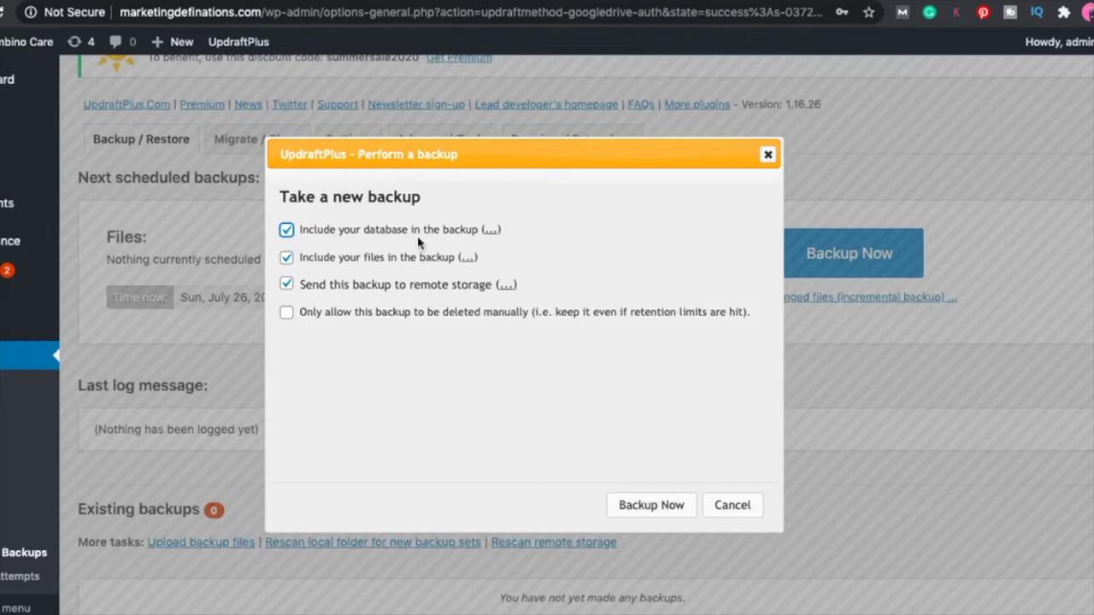
left_click(651, 505)
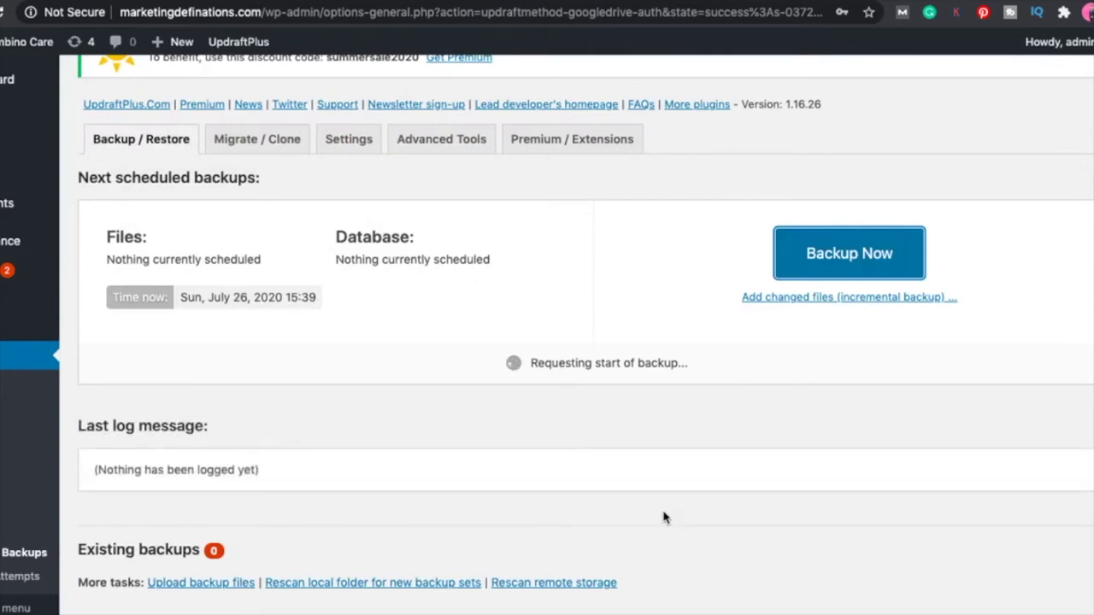
scroll(665, 518, "down", 2)
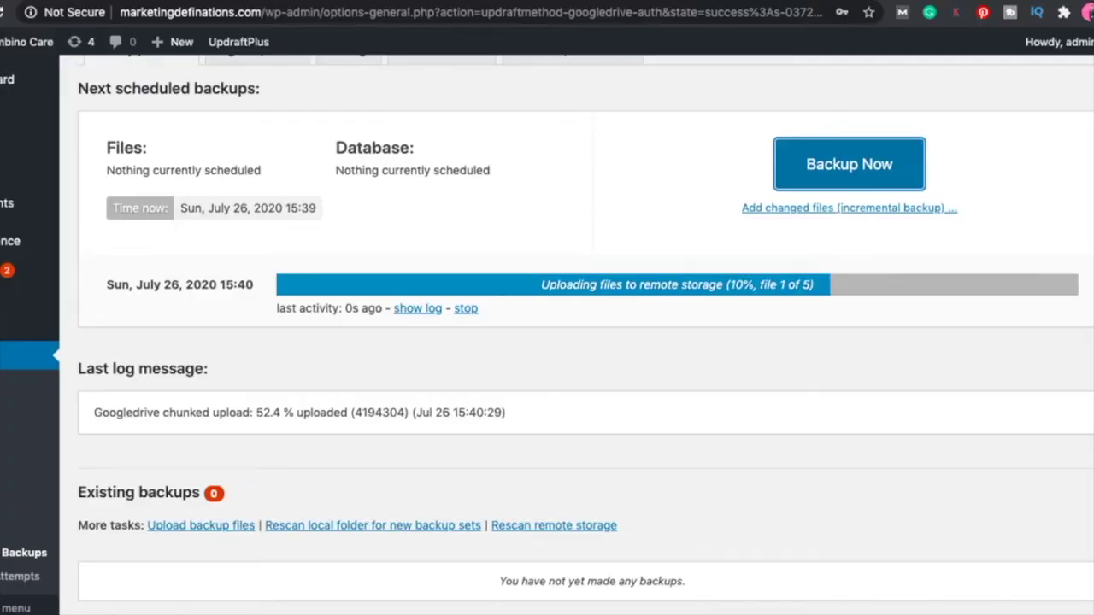
- Switch to the Google account connected to UpdraftPlus in a new browser tab and open its Google Drive
key("ctrl+t")
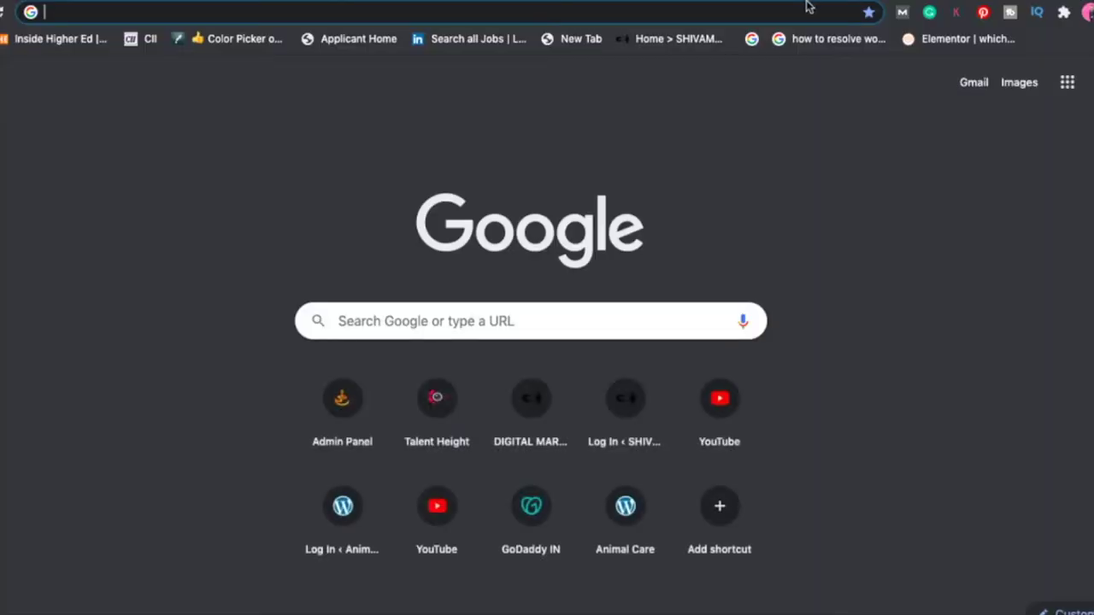
left_click(1067, 82)
left_click(1089, 82)
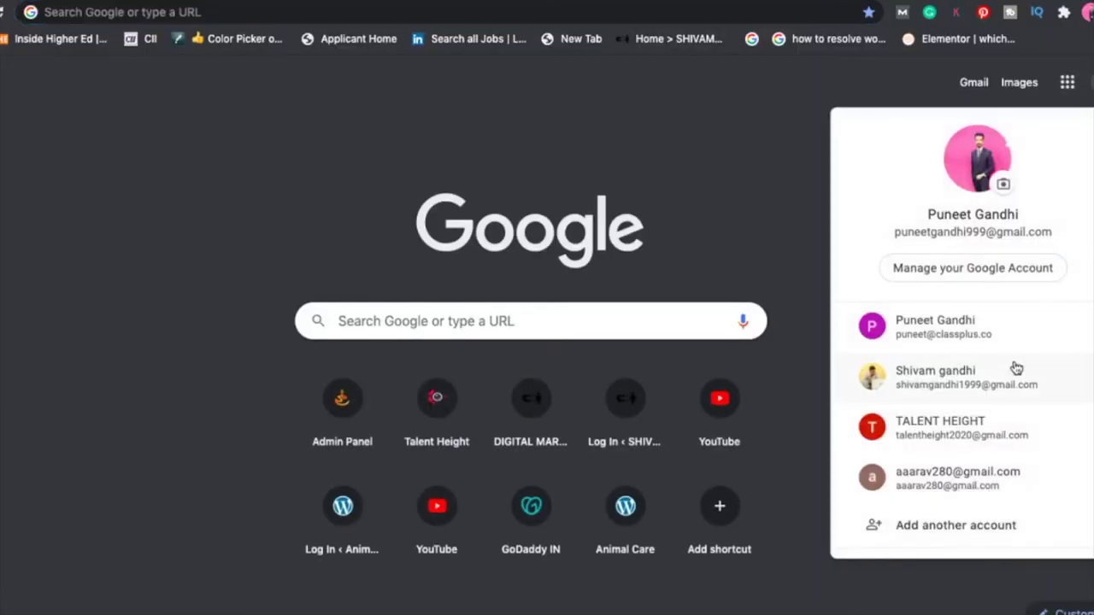
left_click(1006, 473)
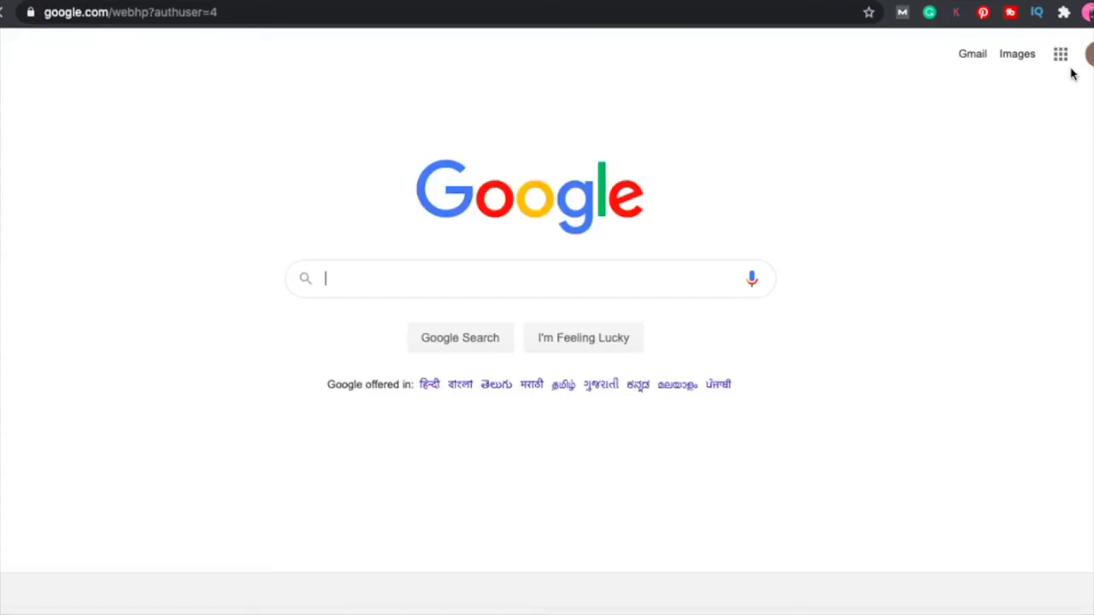
left_click(1059, 54)
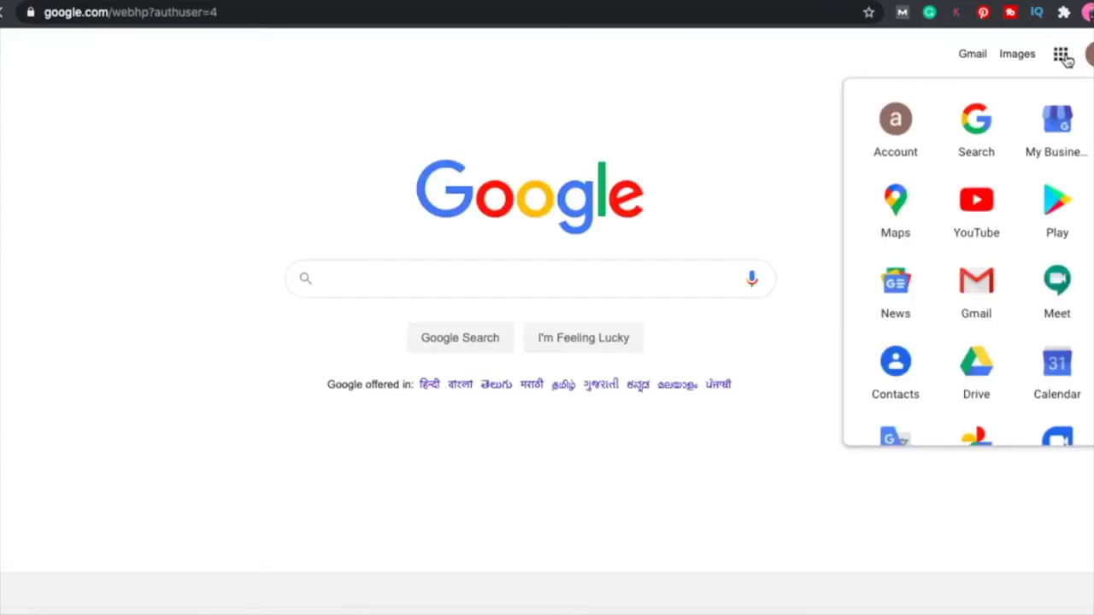
scroll(928, 401, "down", 2)
left_click(974, 261)
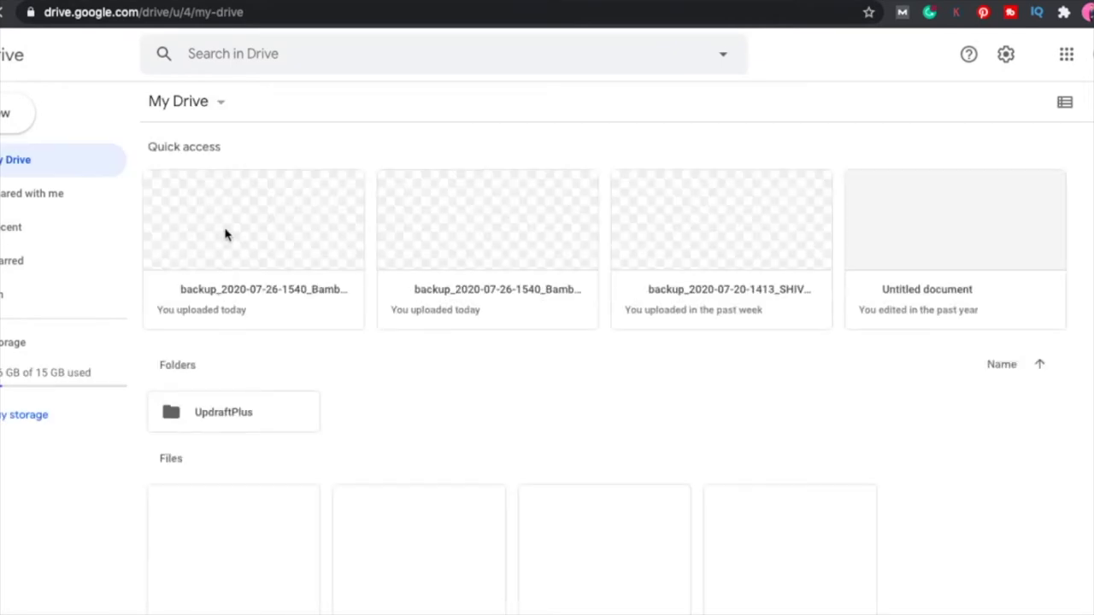
- Examine the backup files in Drive's UpdraftPlus folder and the existing backups listed in UpdraftPlus on the site
double_click(217, 415)
scroll(462, 419, "down", 2)
scroll(514, 436, "down", 10)
scroll(514, 437, "up", 10)
scroll(578, 314, "down", 1)
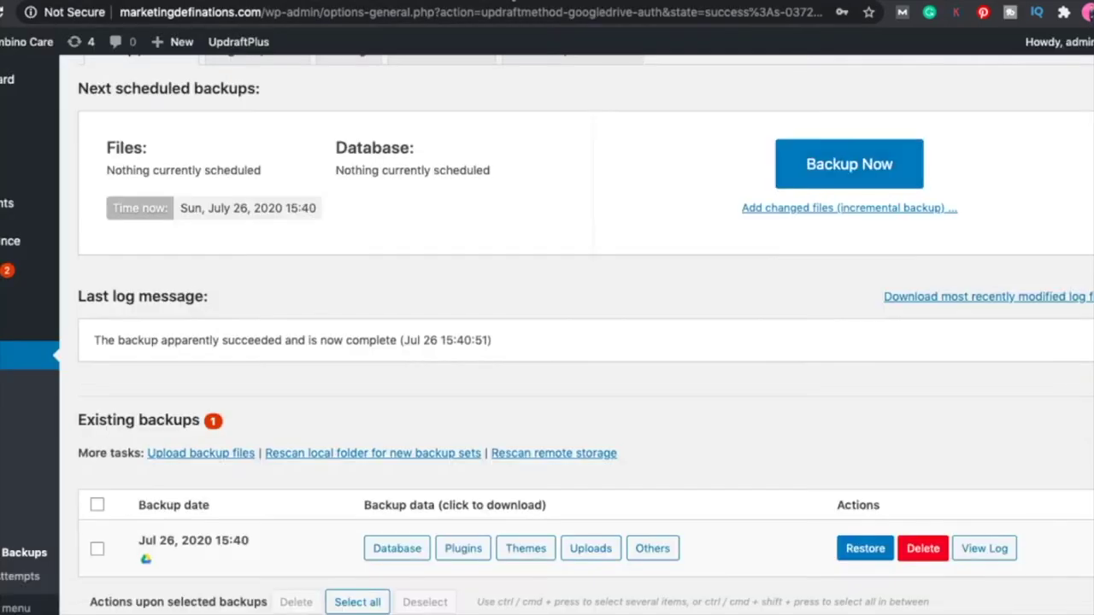
scroll(525, 306, "down", 1)
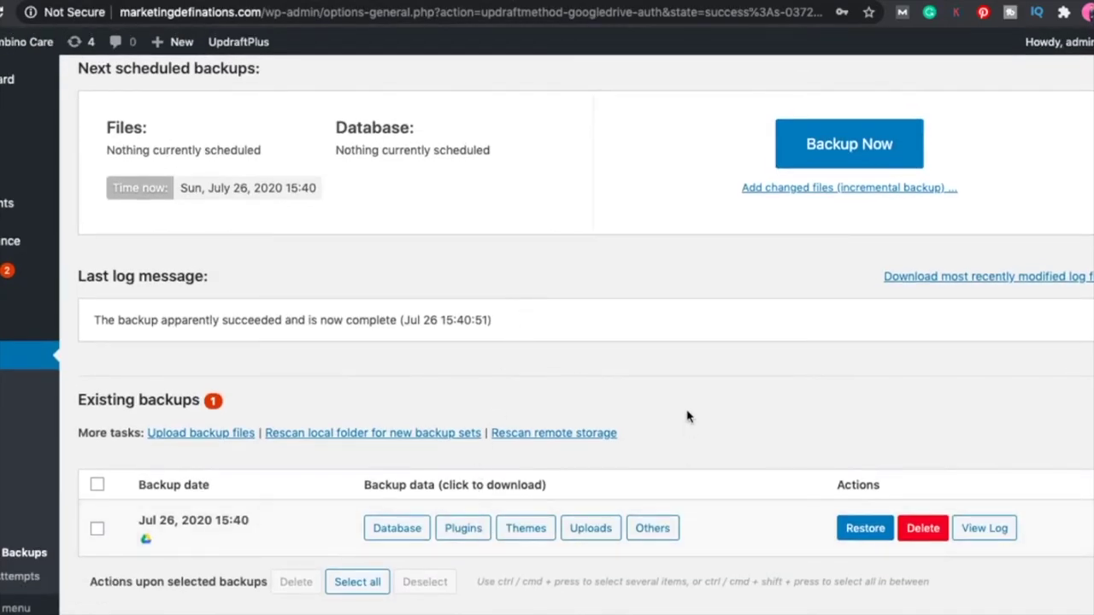
scroll(688, 416, "up", 5)
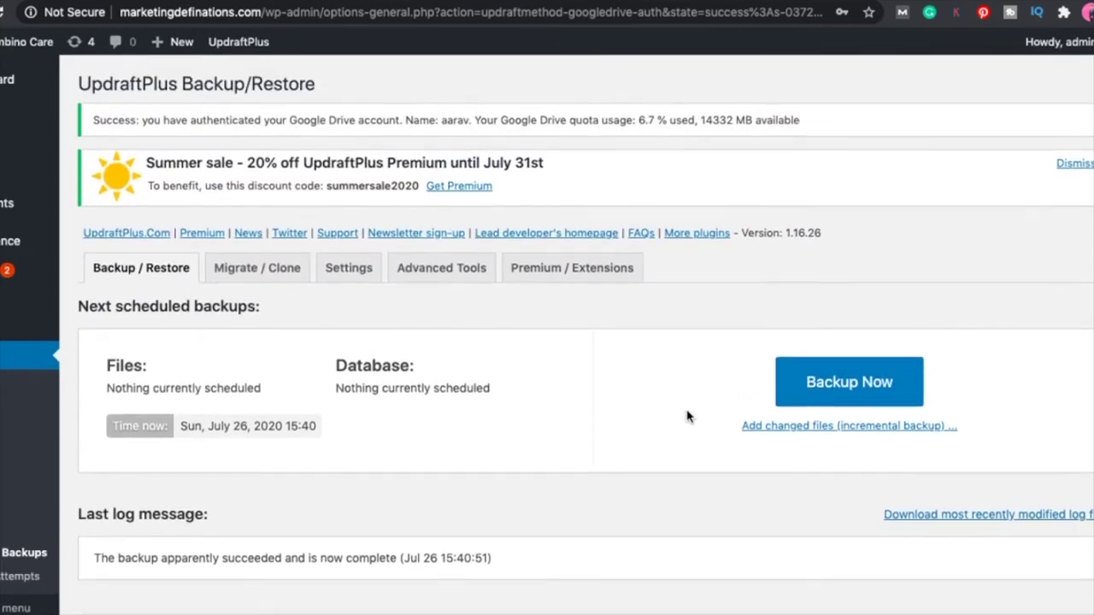
scroll(688, 417, "down", 5)
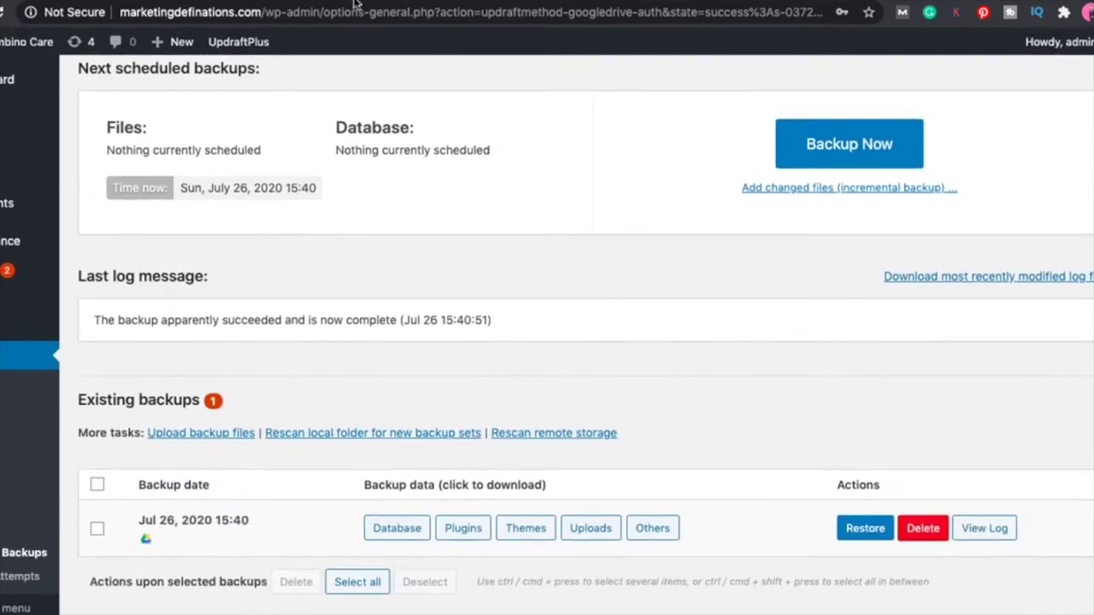
key("ctrl+Tab")
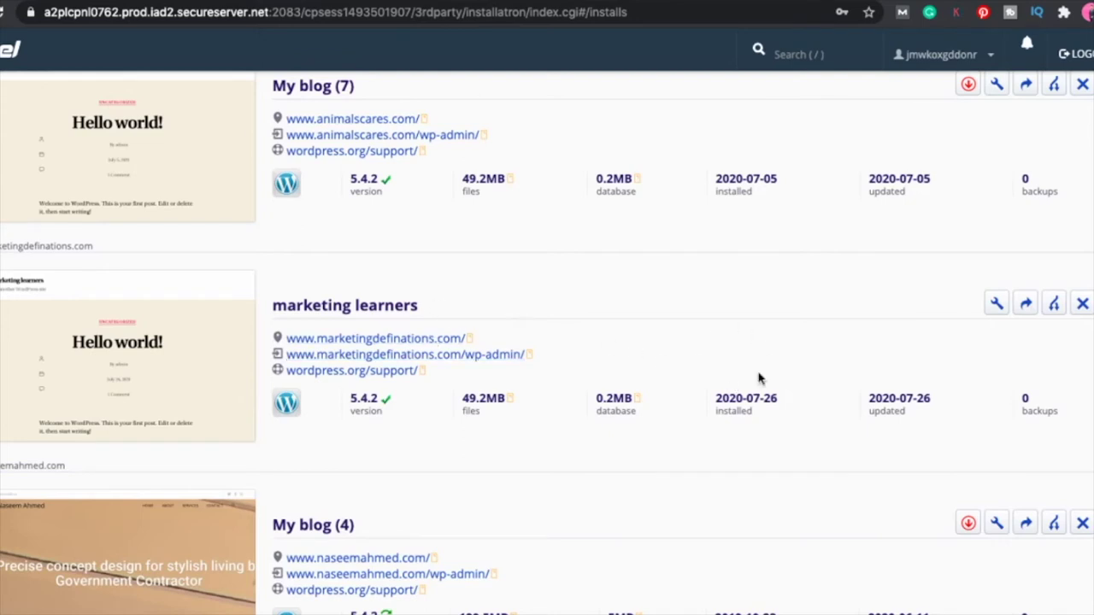
left_click(1083, 301)
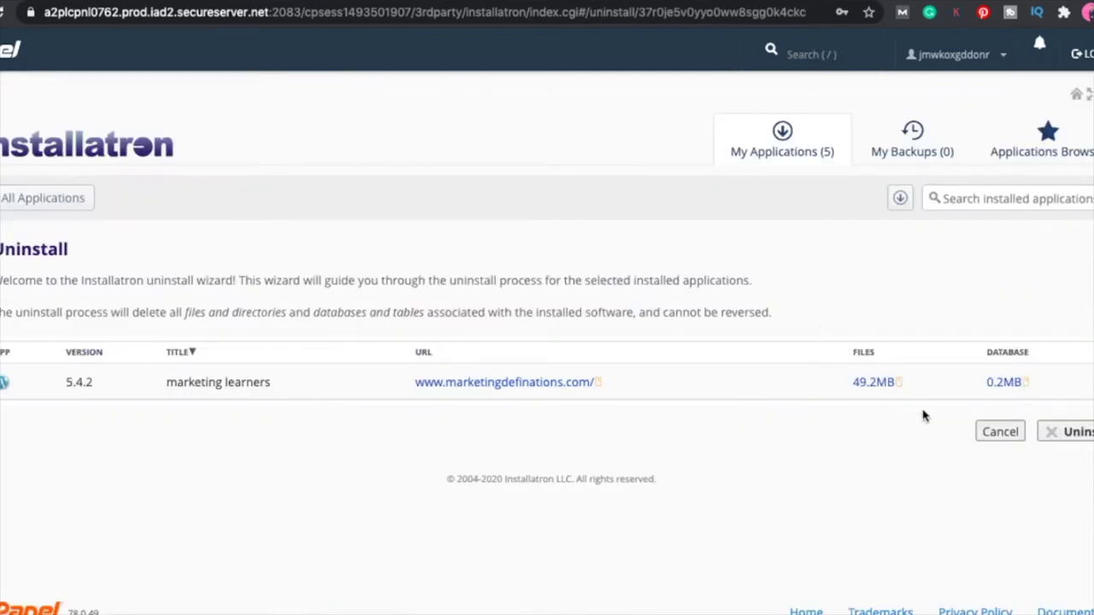
left_click(1075, 431)
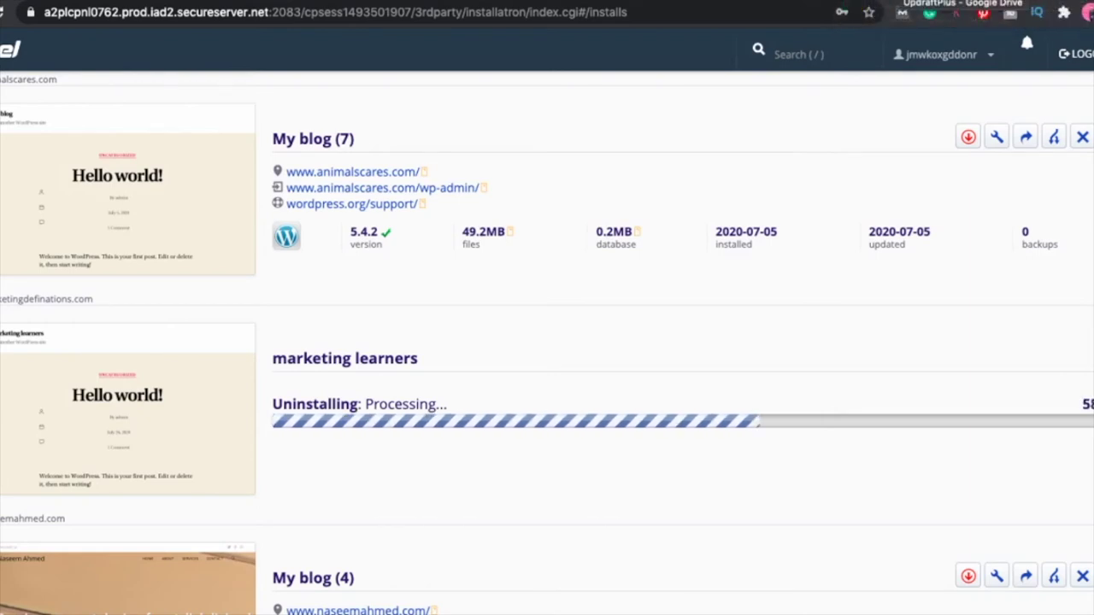
- Check the stored backup files in the UpdraftPlus folder on Google Drive, down to the most recent ones
key("ctrl+Tab")
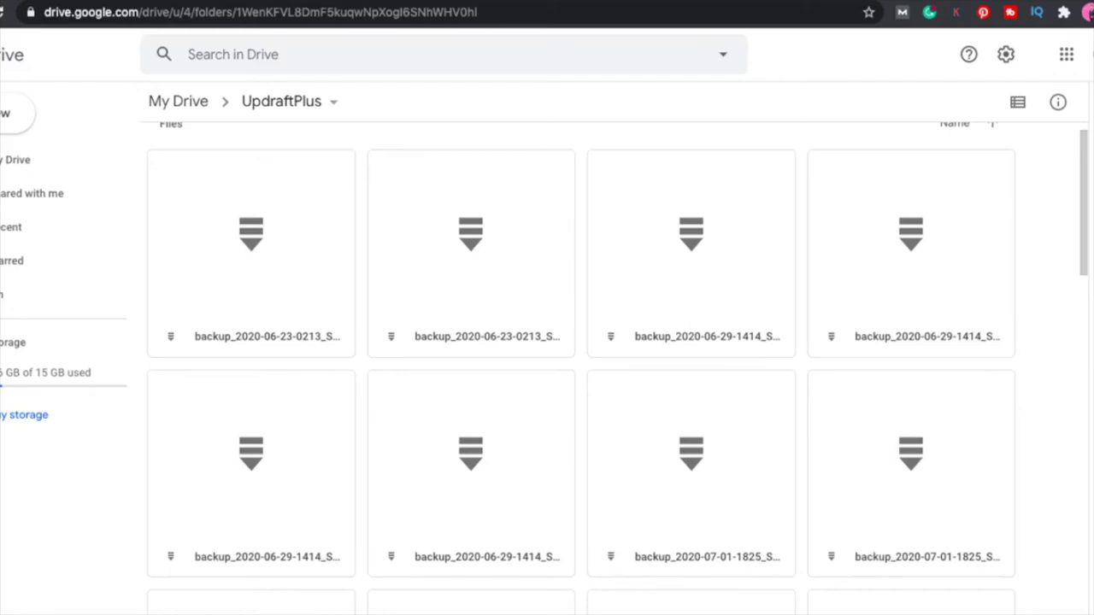
scroll(812, 179, "down", 4)
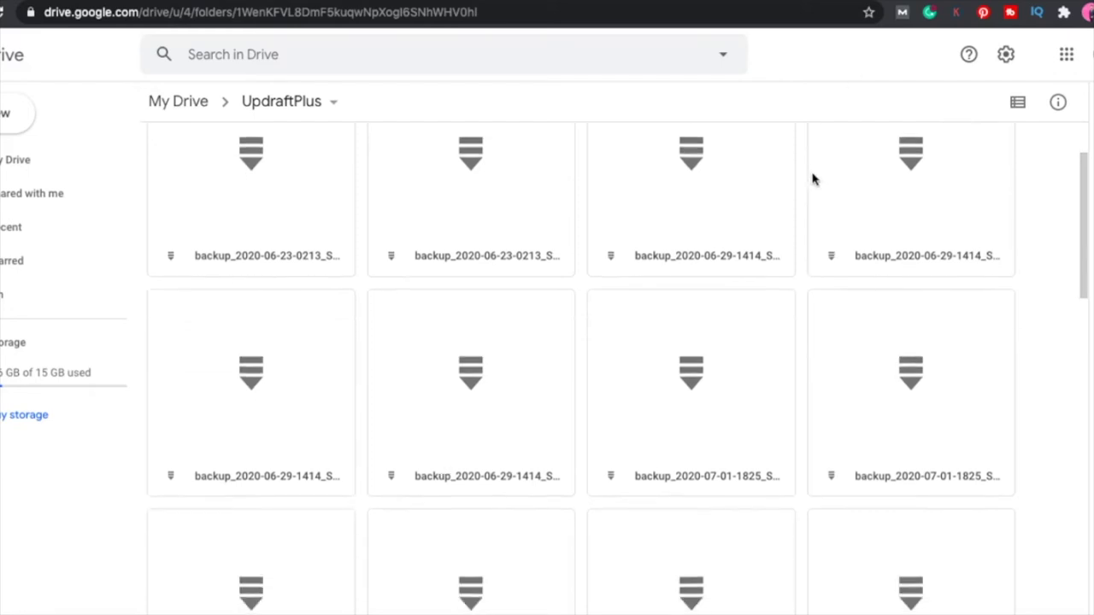
scroll(813, 179, "down", 8)
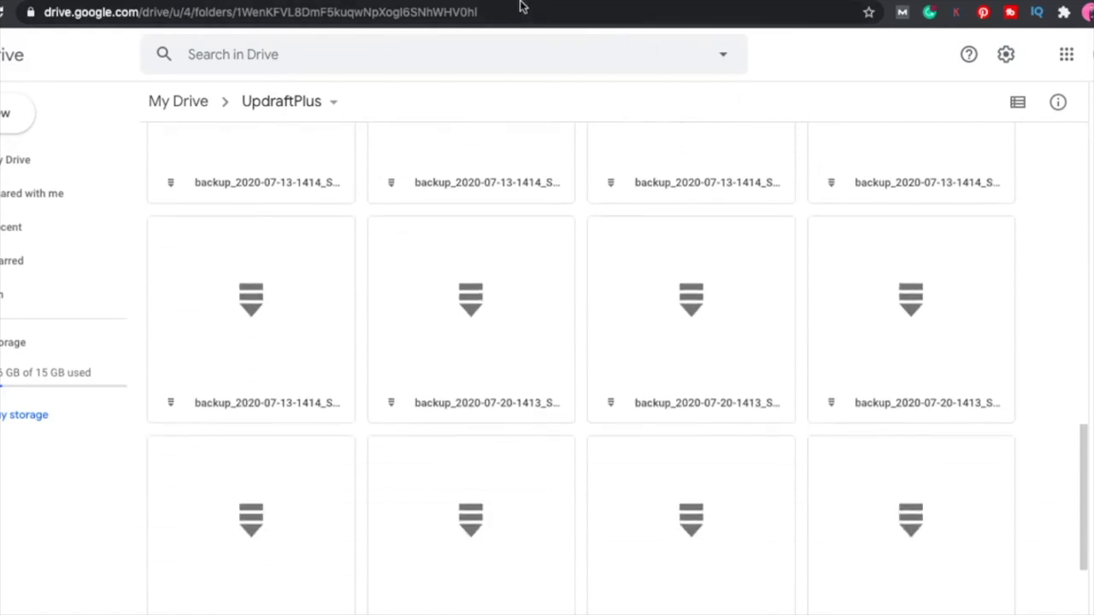
- Return to Installatron and start a new WordPress installation from the content management applications
key("ctrl+Tab")
scroll(372, 186, "up", 5)
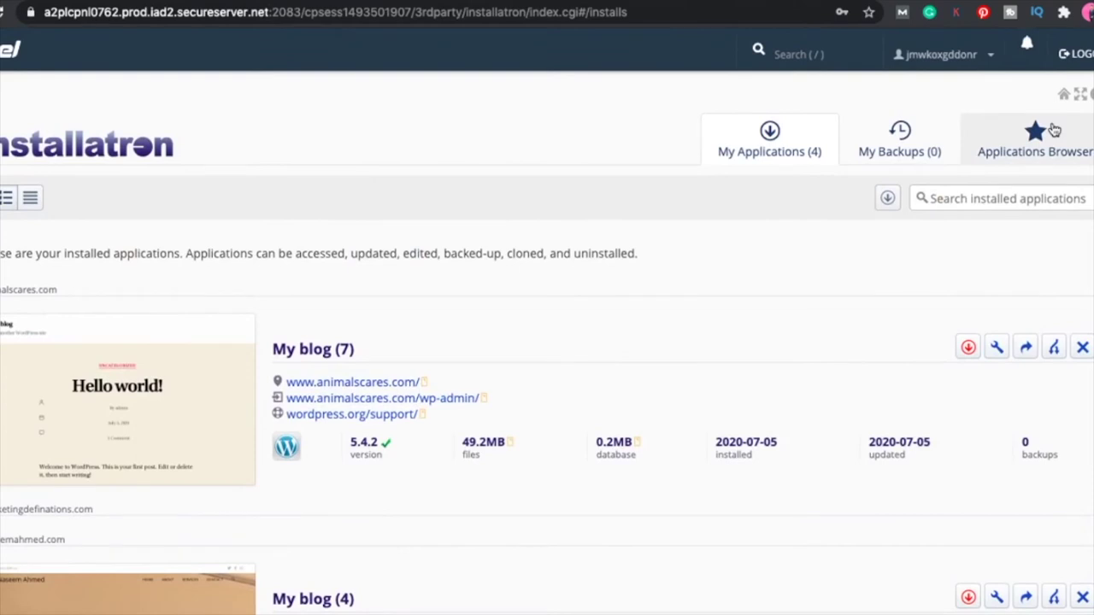
left_click(1043, 140)
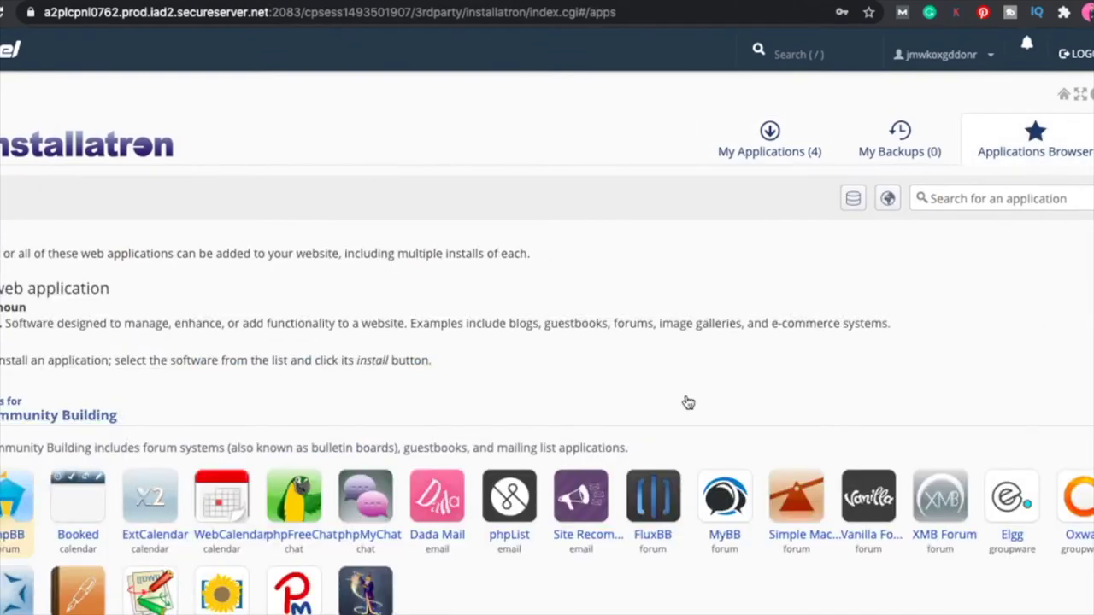
scroll(689, 402, "down", 3)
scroll(769, 342, "up", 3)
left_click(805, 159)
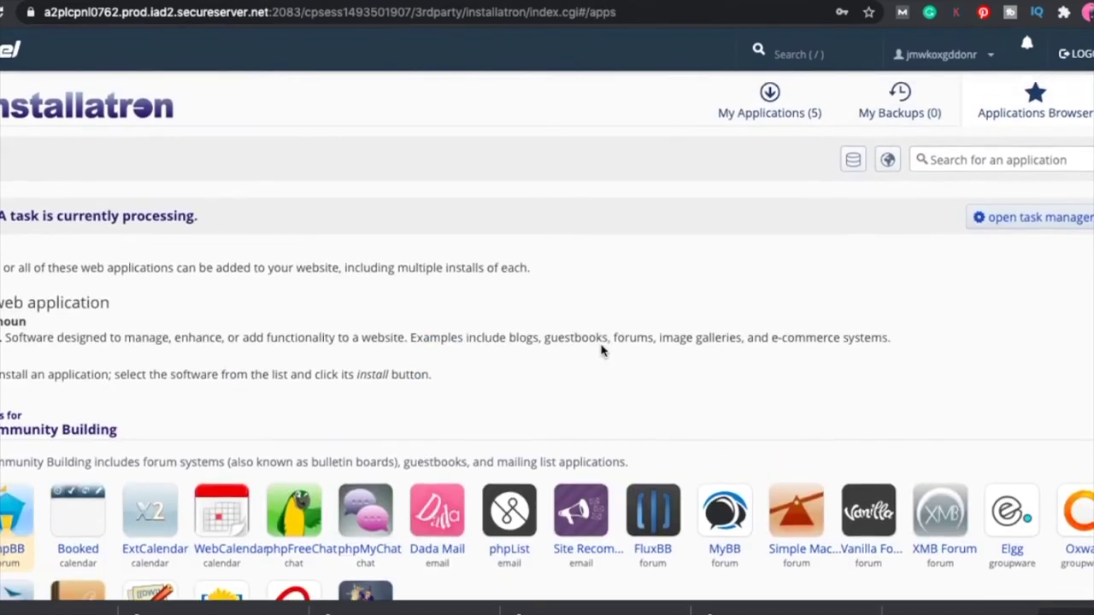
scroll(602, 350, "down", 8)
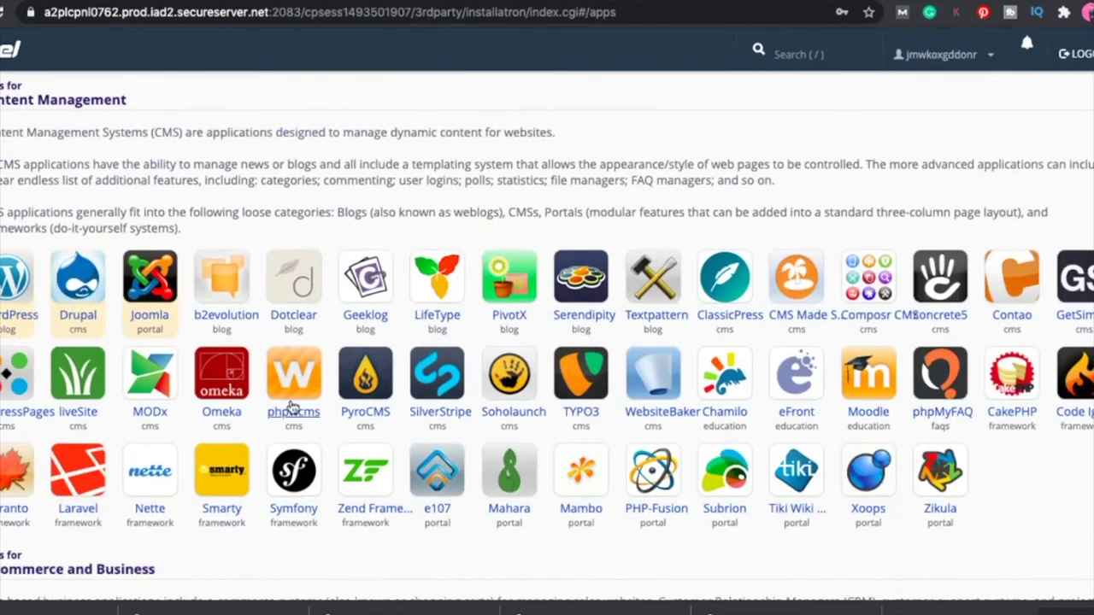
left_click(17, 278)
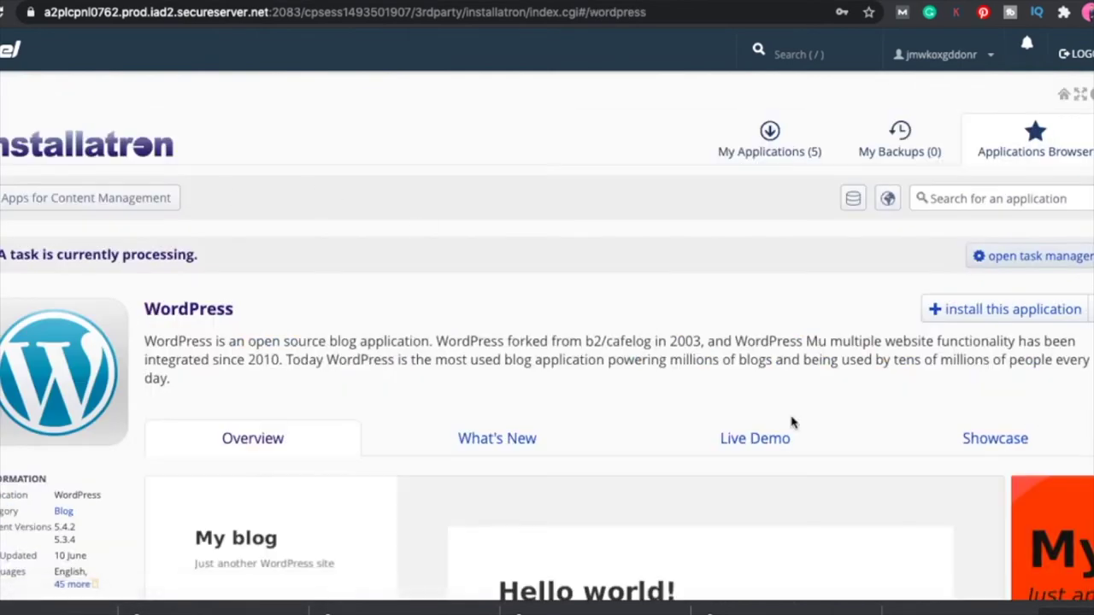
left_click(990, 318)
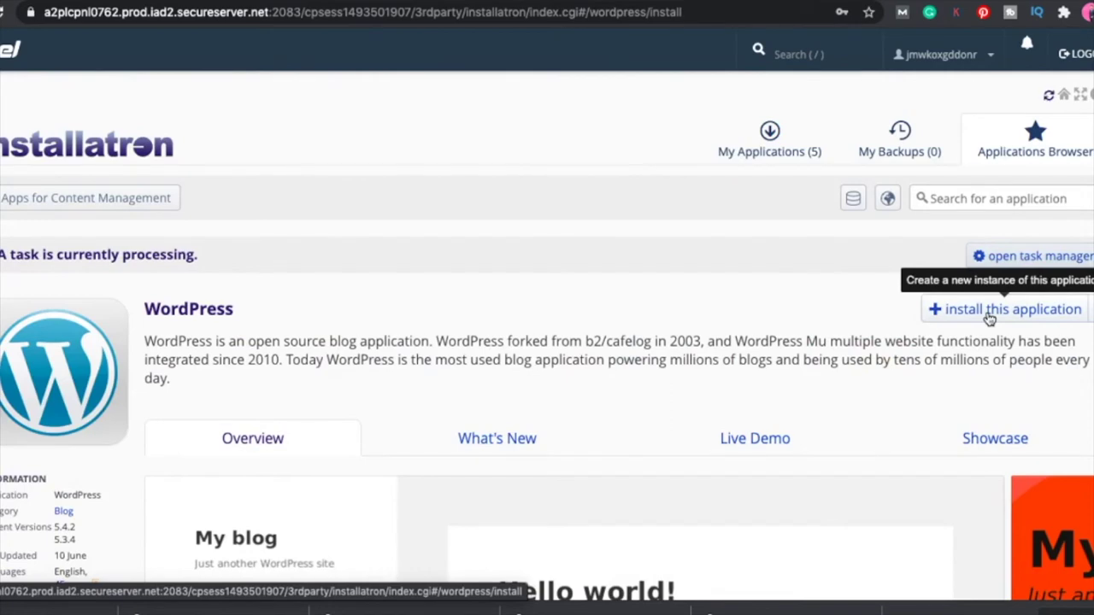
scroll(687, 481, "down", 2)
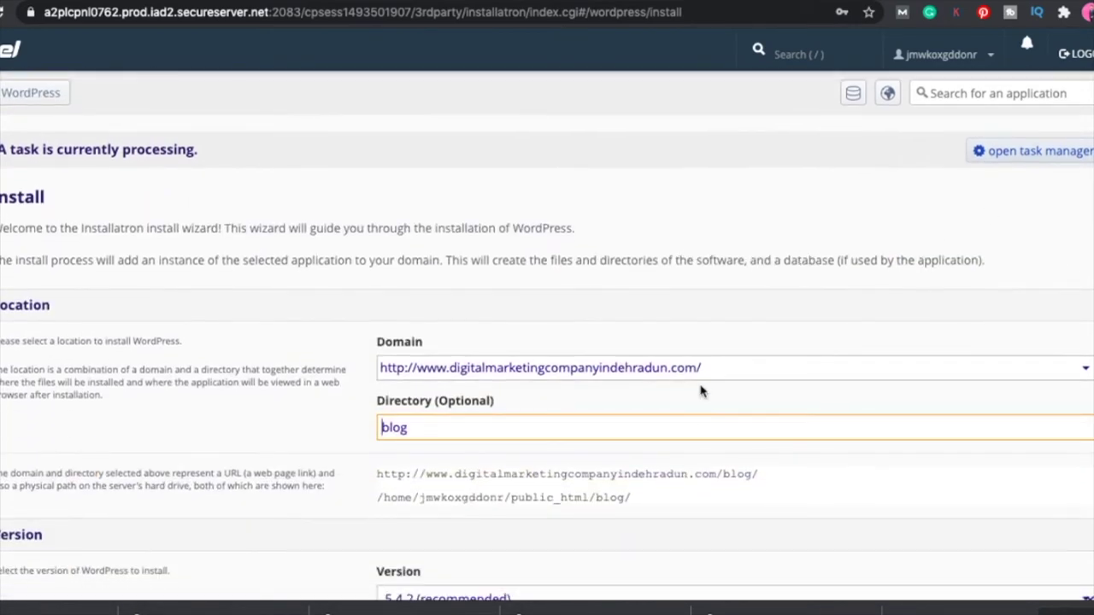
left_click(709, 369)
scroll(726, 282, "down", 10)
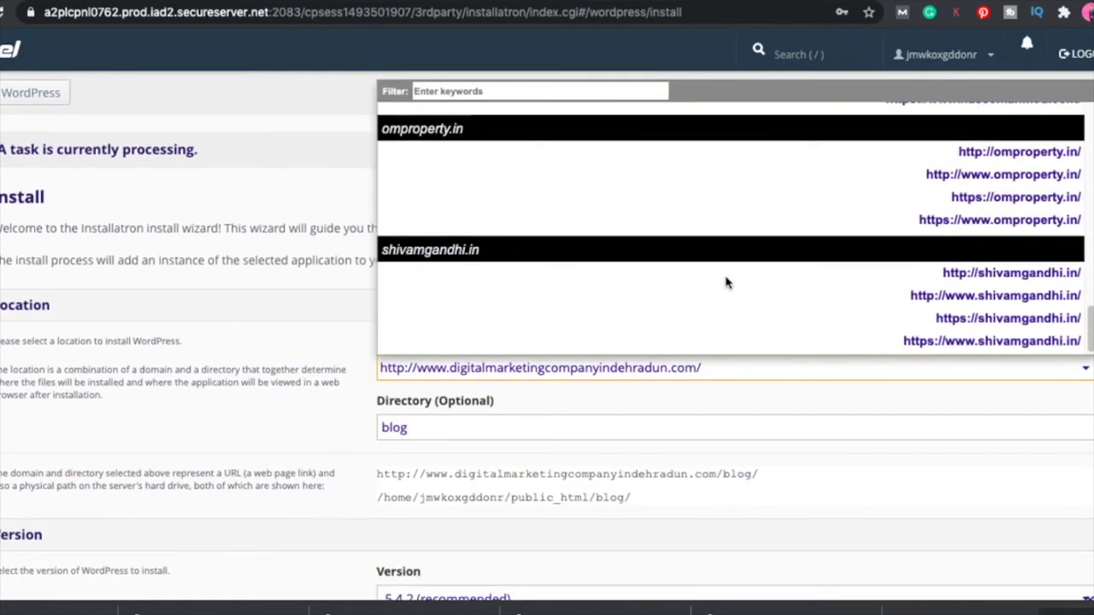
scroll(726, 282, "up", 2)
scroll(748, 180, "up", 2)
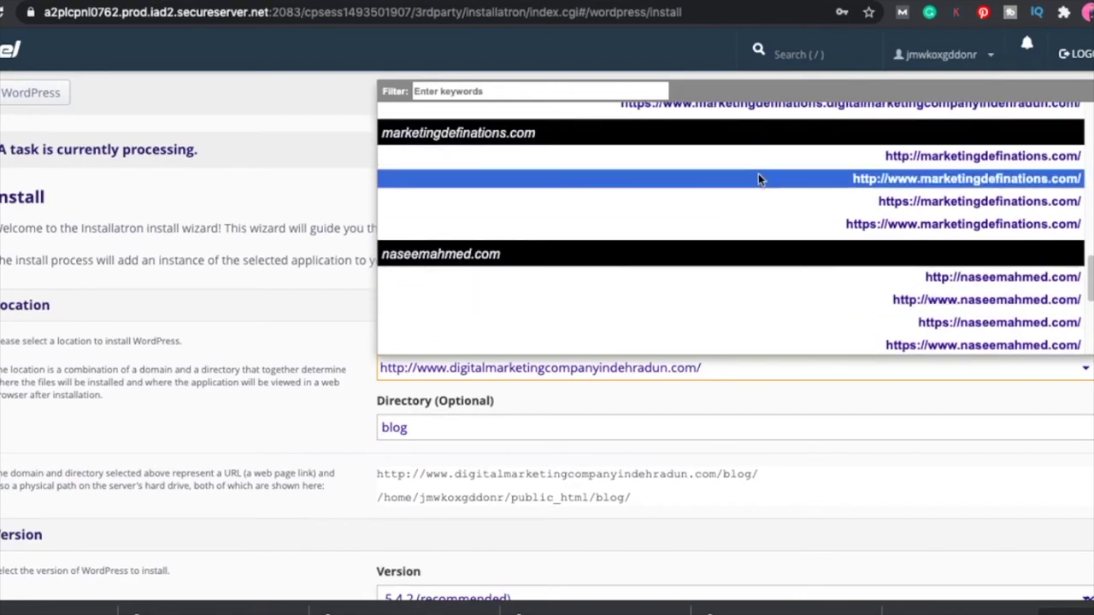
left_click(757, 175)
scroll(735, 342, "down", 3)
double_click(467, 301)
key("BackSpace")
- Replace the administrator login entry in the remaining install settings and install WordPress on the domain
scroll(466, 301, "down", 15)
scroll(330, 195, "up", 8)
double_click(392, 190)
type("a")
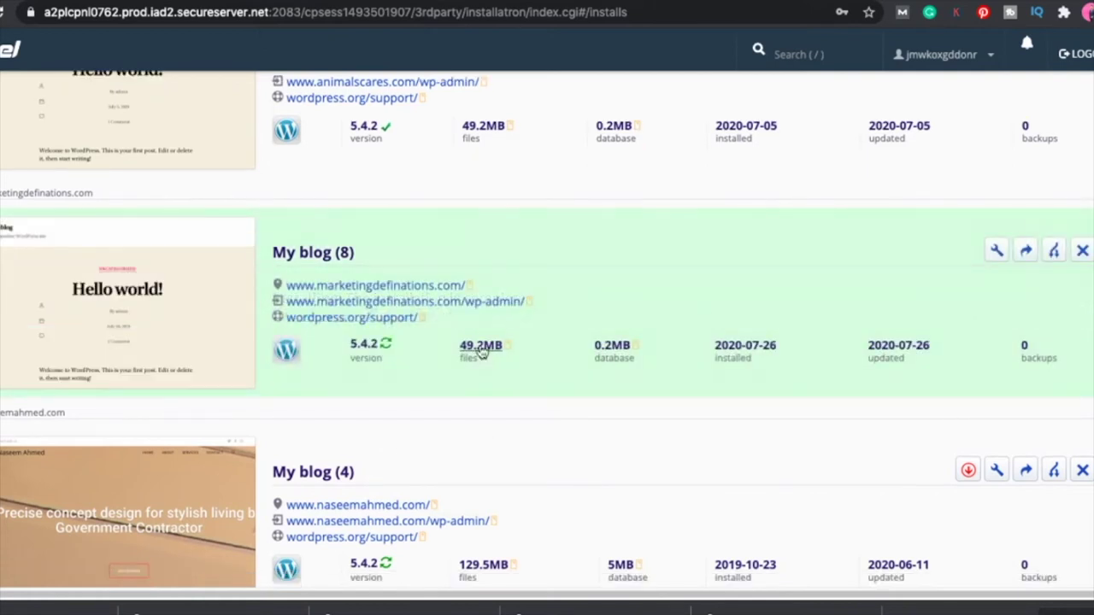
- Open the UpdraftPlus - Backup/Restore settings from the installed plugins of the marketingdefinations.com WordPress site
right_click(450, 285)
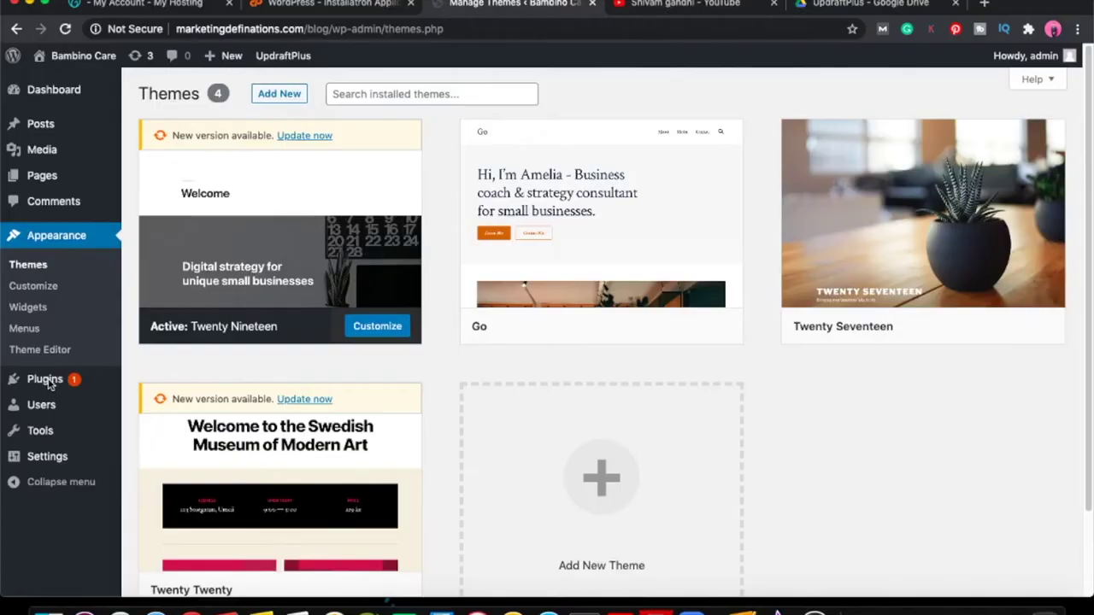
left_click(47, 381)
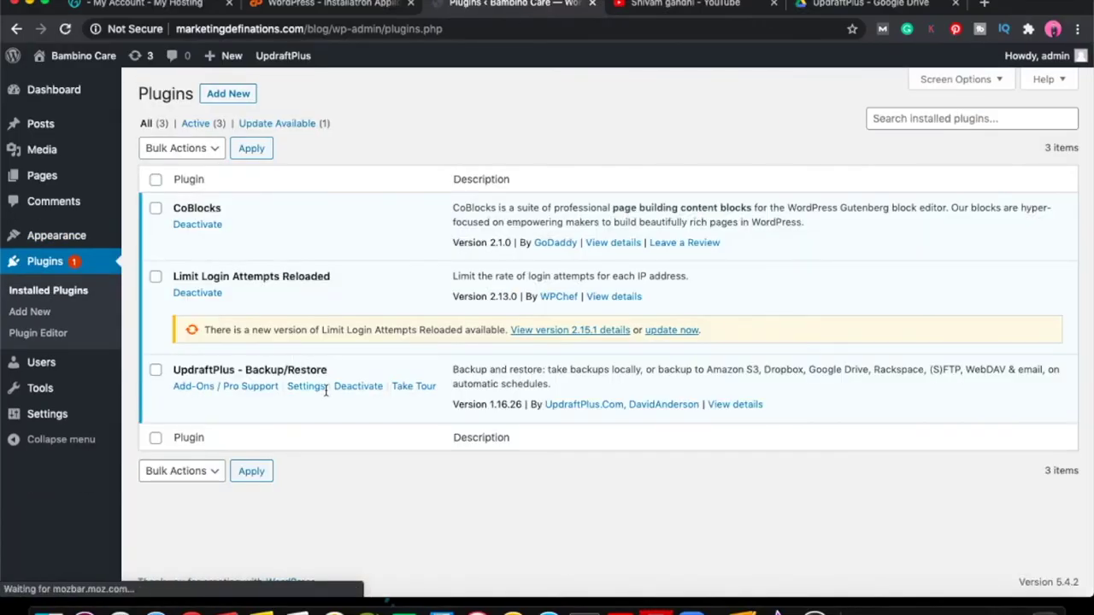
left_click(313, 390)
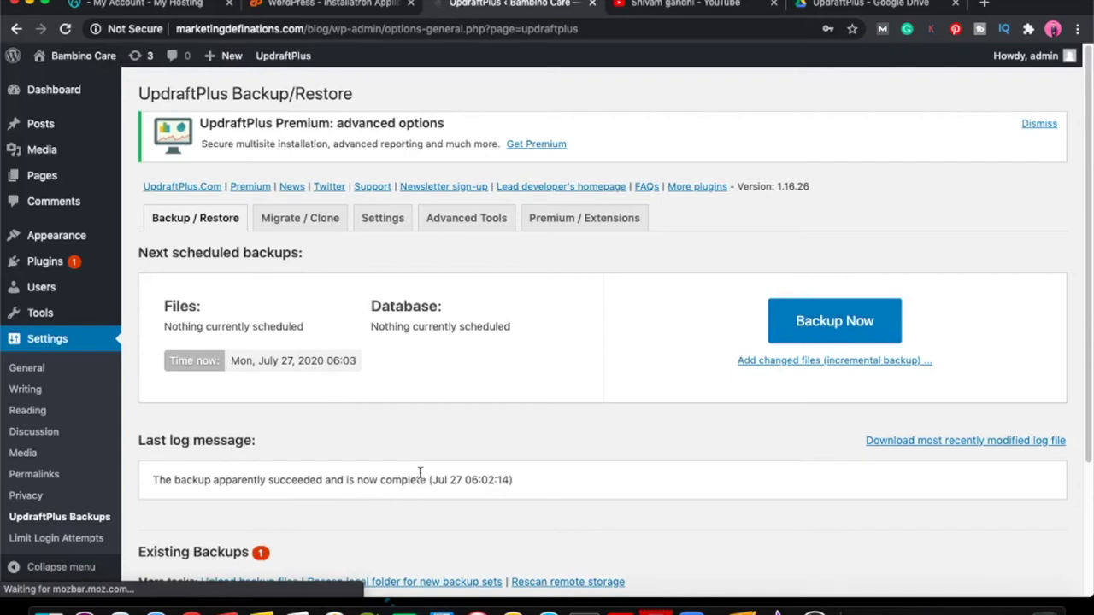
- Reveal the backup file upload area under the existing backups and review the restore options of the stored backup
scroll(420, 472, "down", 1)
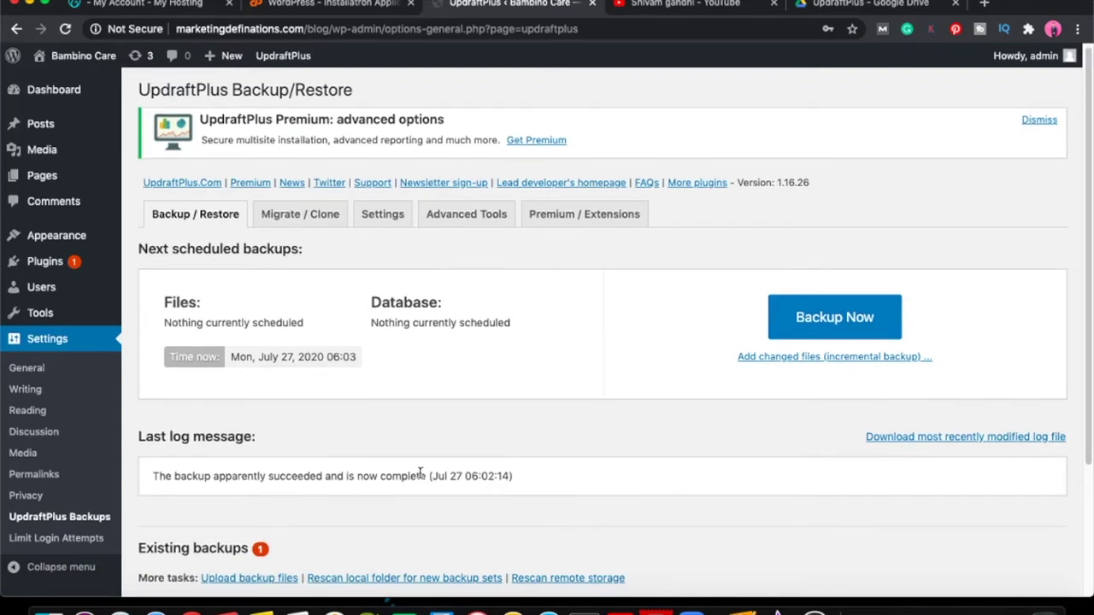
left_click(270, 580)
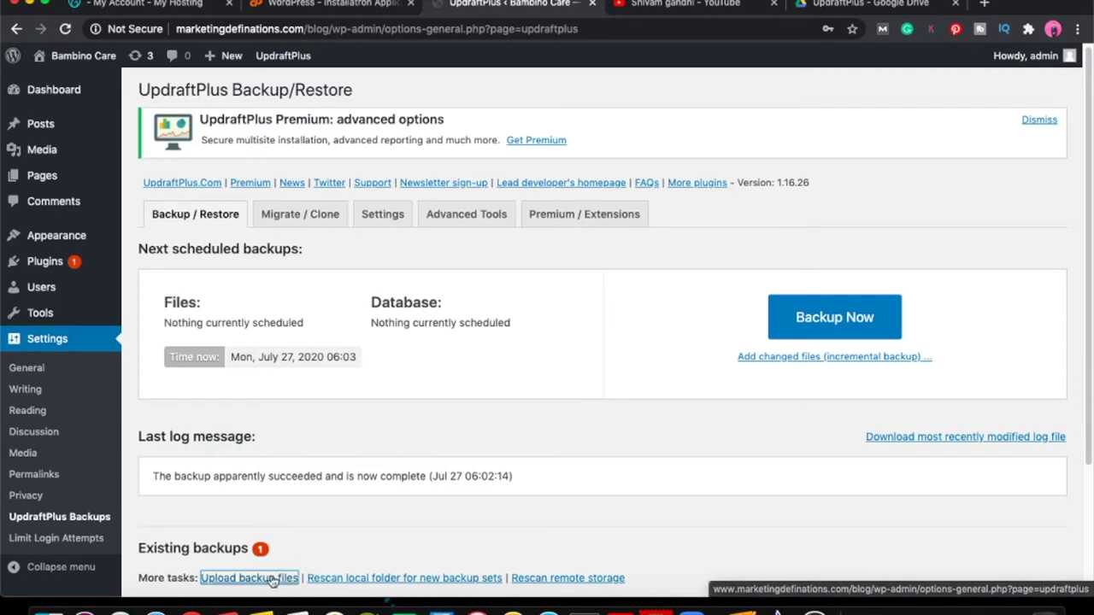
scroll(402, 547, "down", 5)
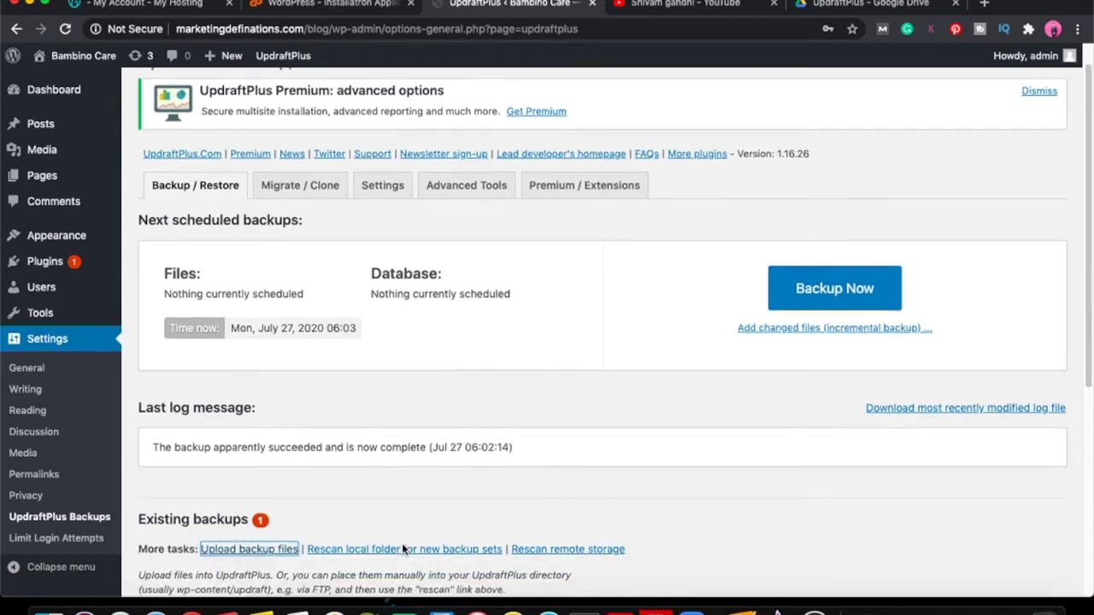
scroll(404, 549, "down", 2)
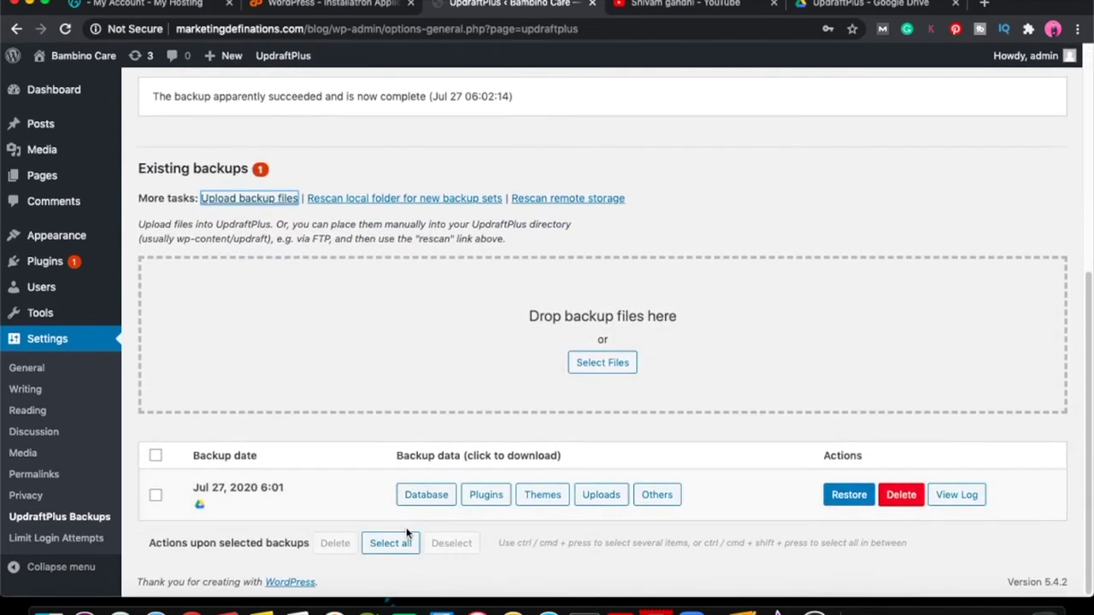
scroll(407, 533, "up", 1)
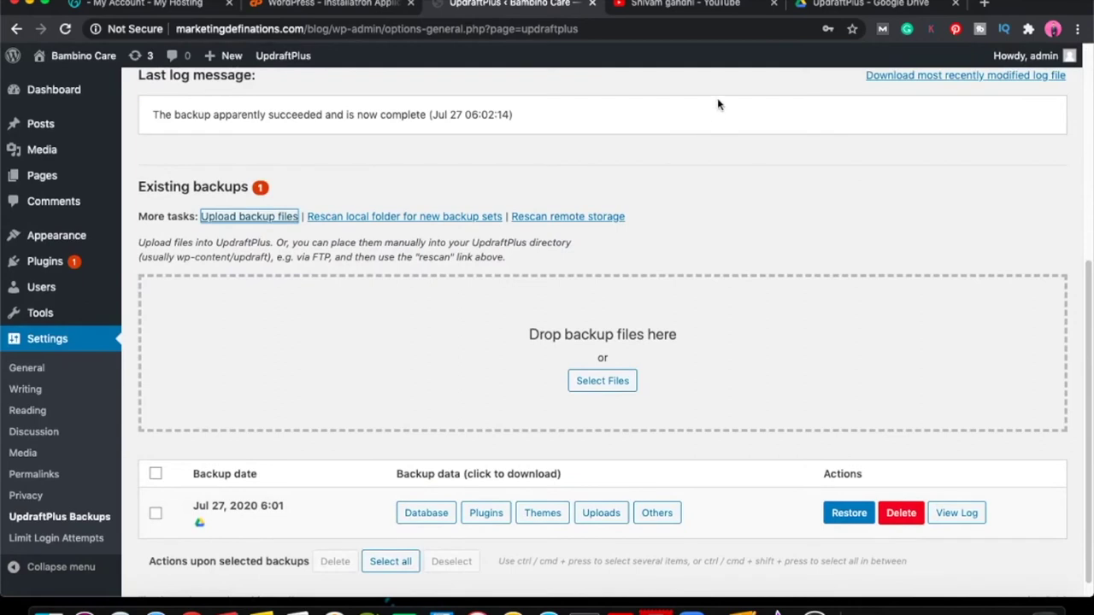
scroll(684, 186, "up", 3)
scroll(684, 186, "down", 3)
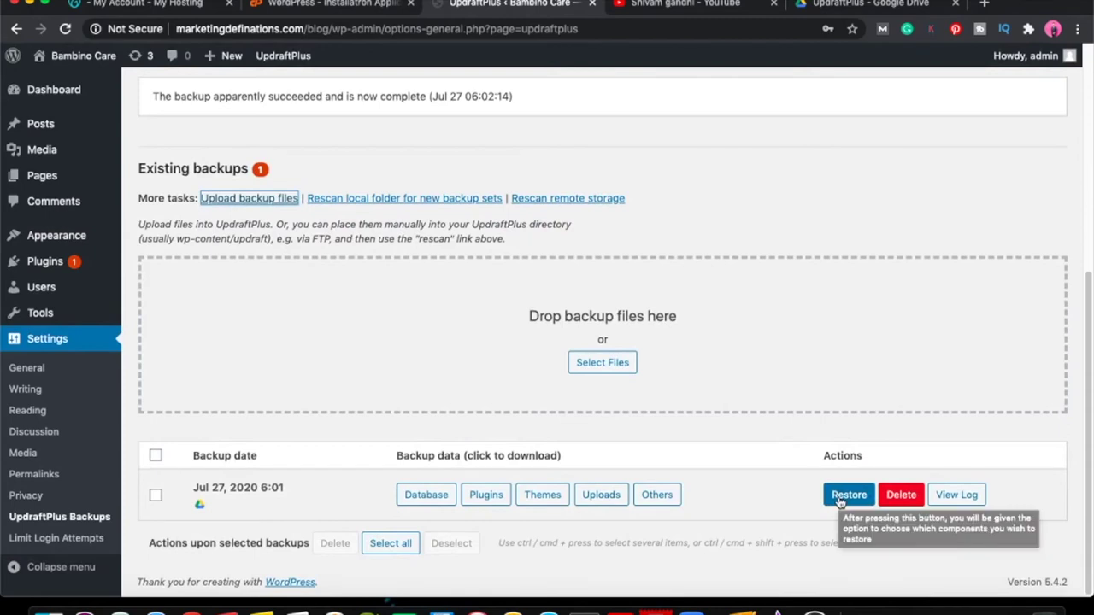
- Switch to the UpdraftPlus folder in Google Drive and download the first three backup files together
left_click(874, 8)
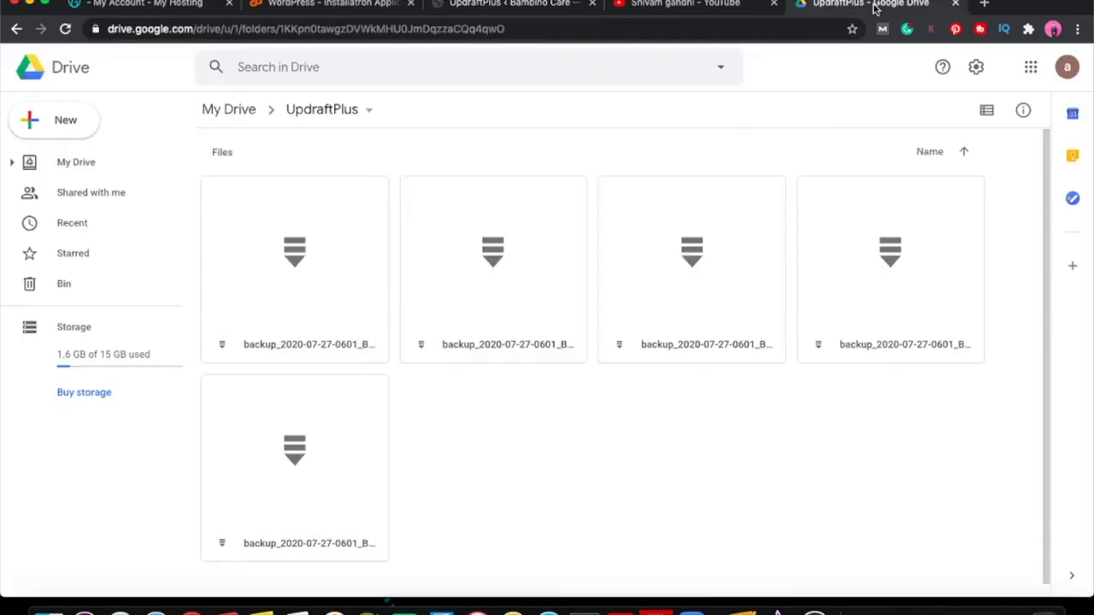
left_click(250, 201)
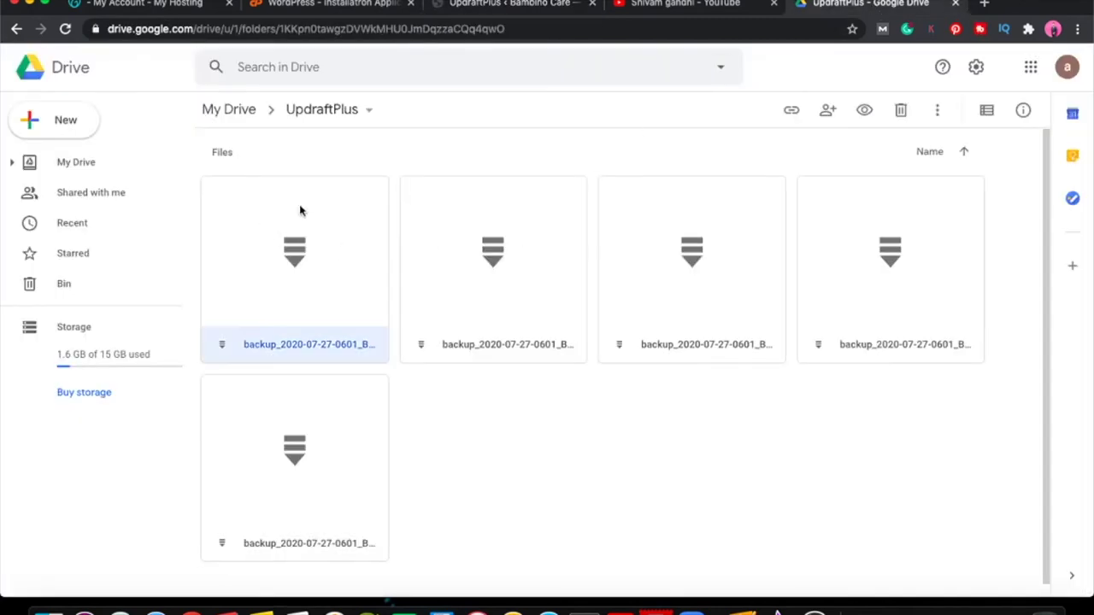
left_click(576, 321, "shift")
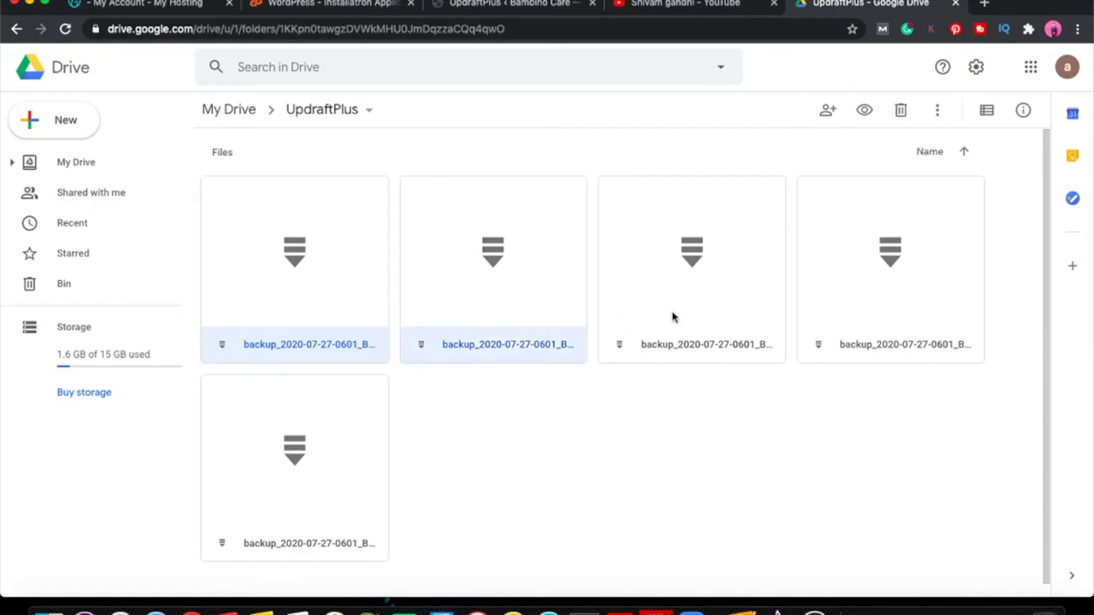
left_click(673, 317, "shift")
right_click(670, 331)
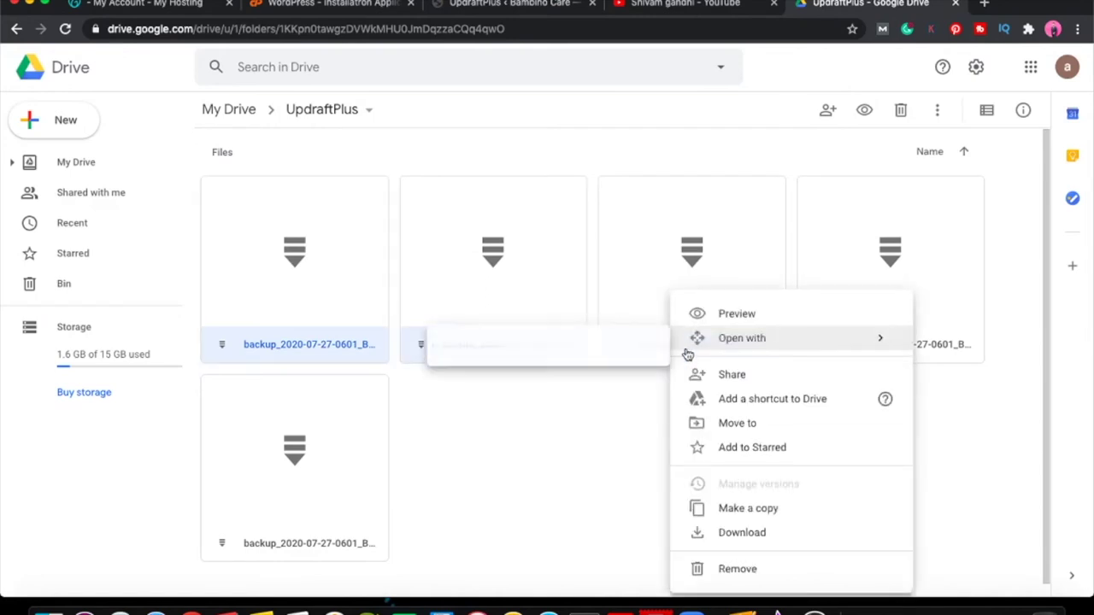
left_click(704, 530)
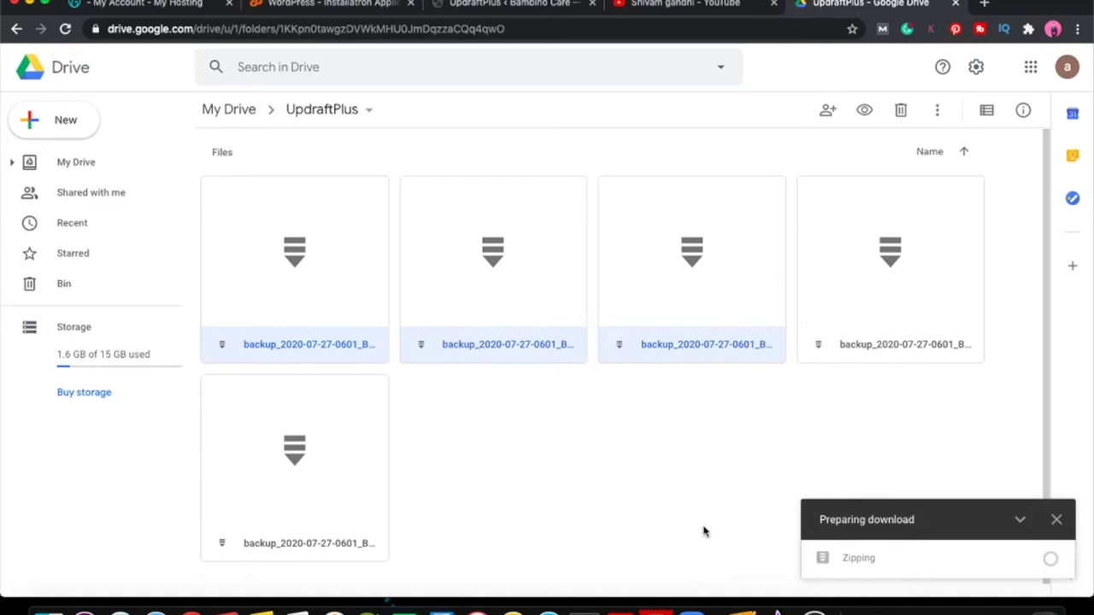
- Download the two remaining backup files in the Drive folder one at a time and answer the leave-site prompts
left_click(873, 341)
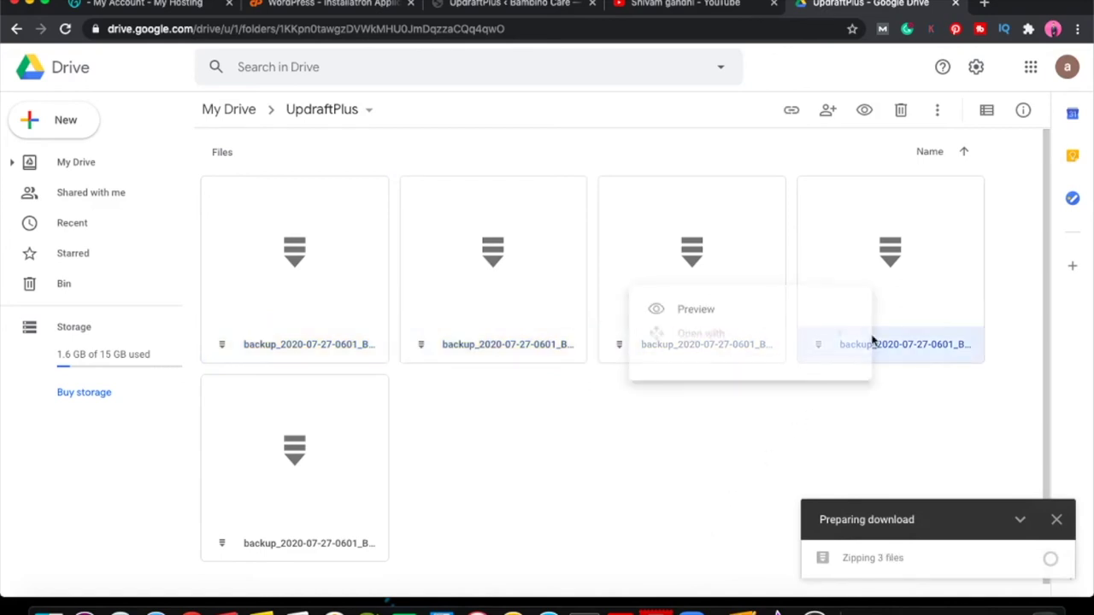
right_click(873, 341)
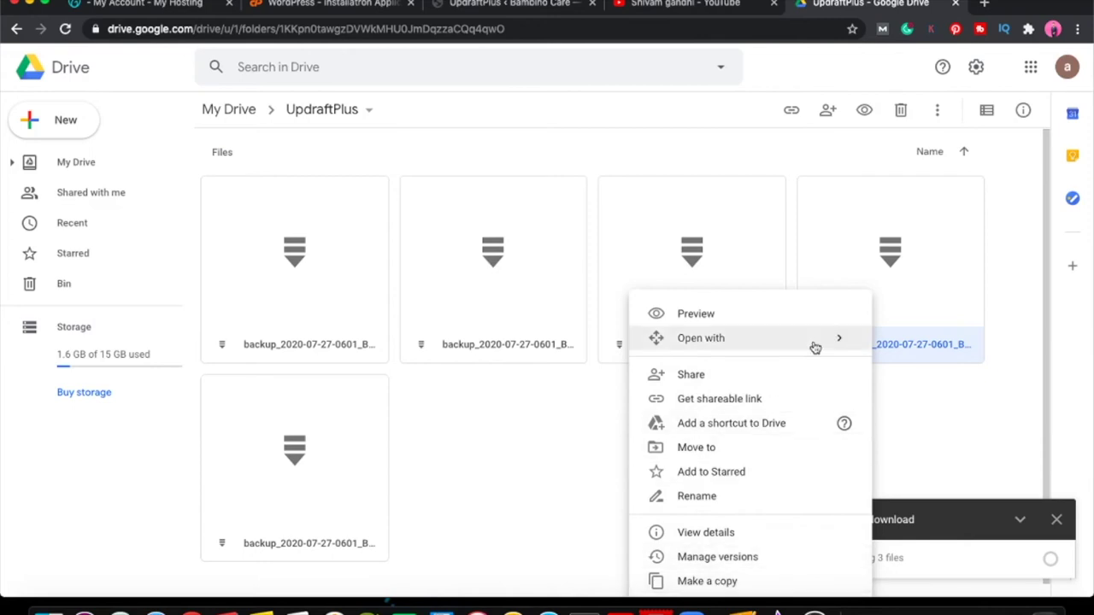
right_click(932, 268)
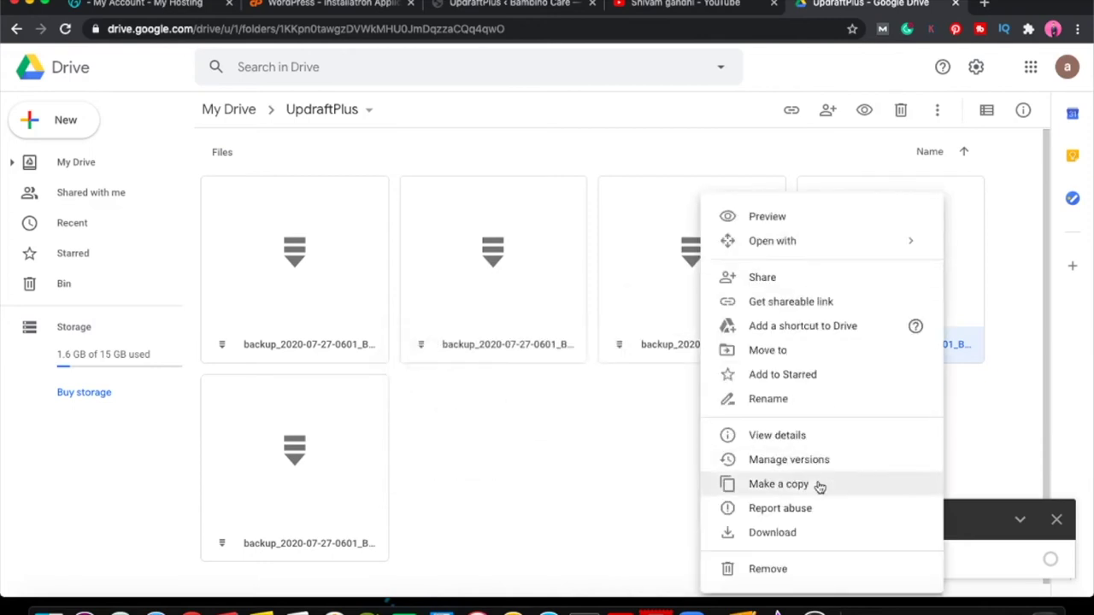
left_click(822, 534)
right_click(332, 461)
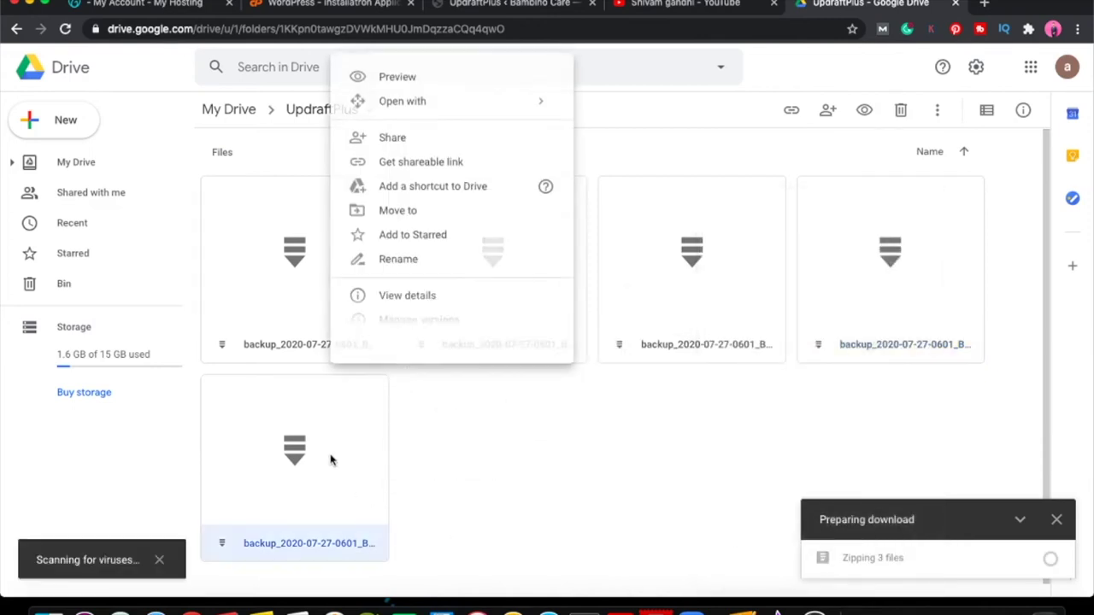
left_click(399, 396)
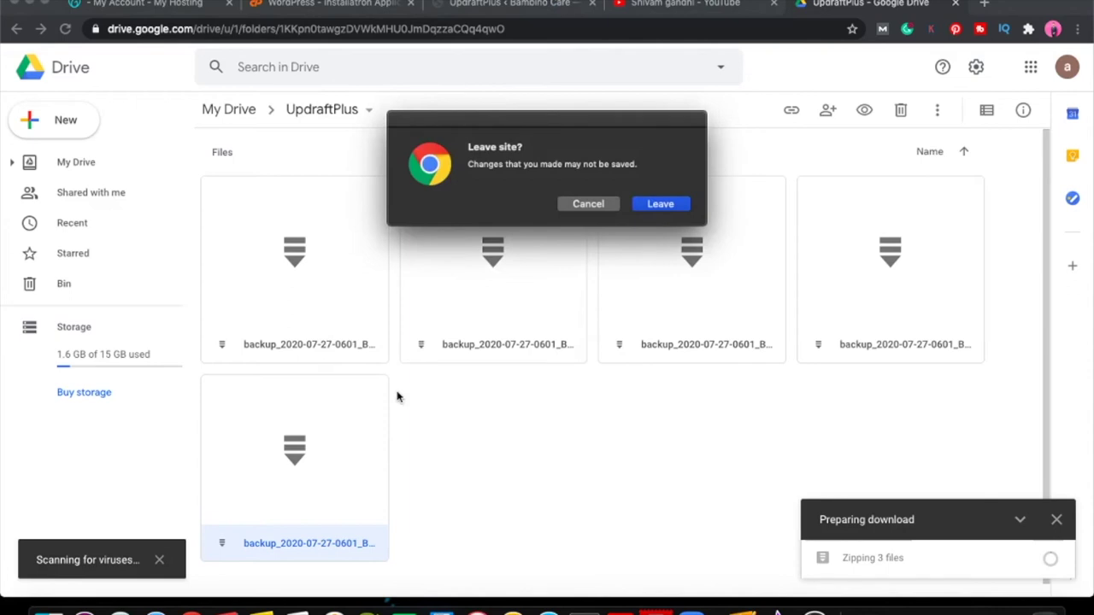
left_click(604, 204)
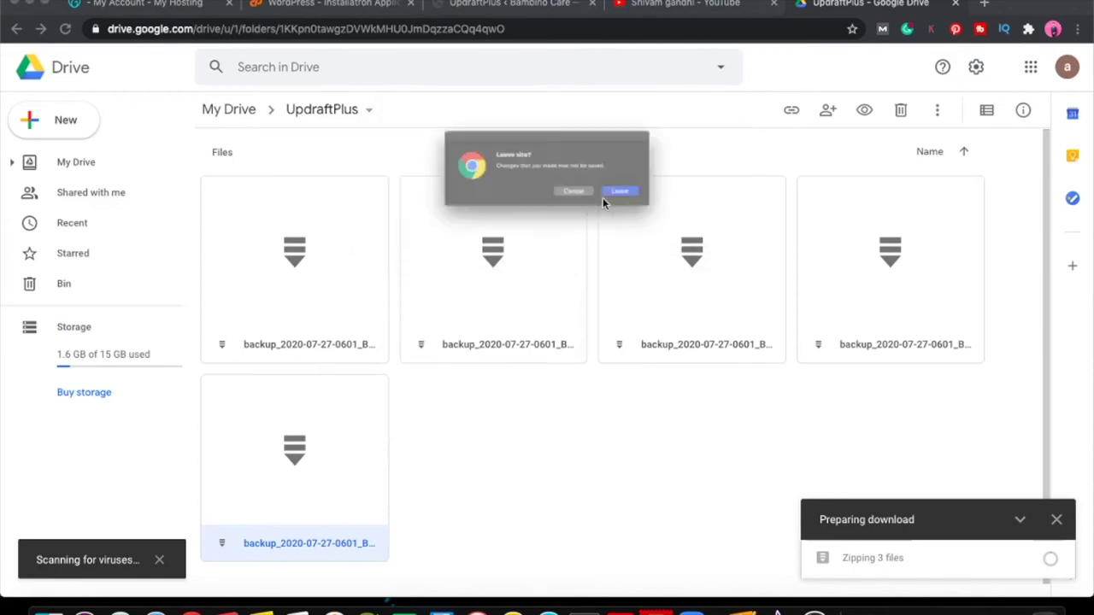
left_click(660, 205)
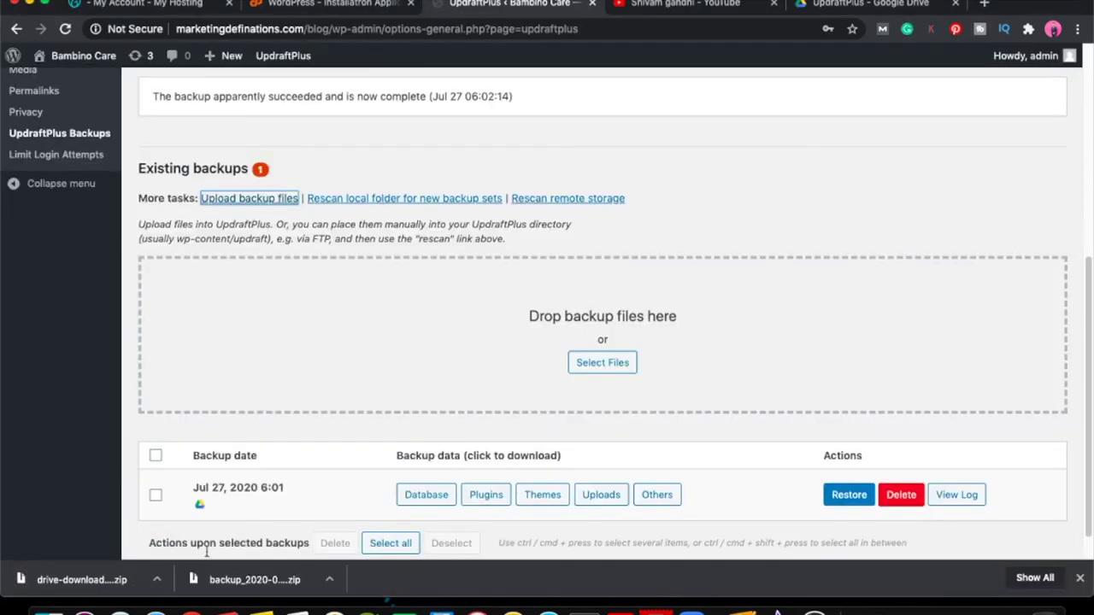
left_click_drag(77, 570, 288, 366)
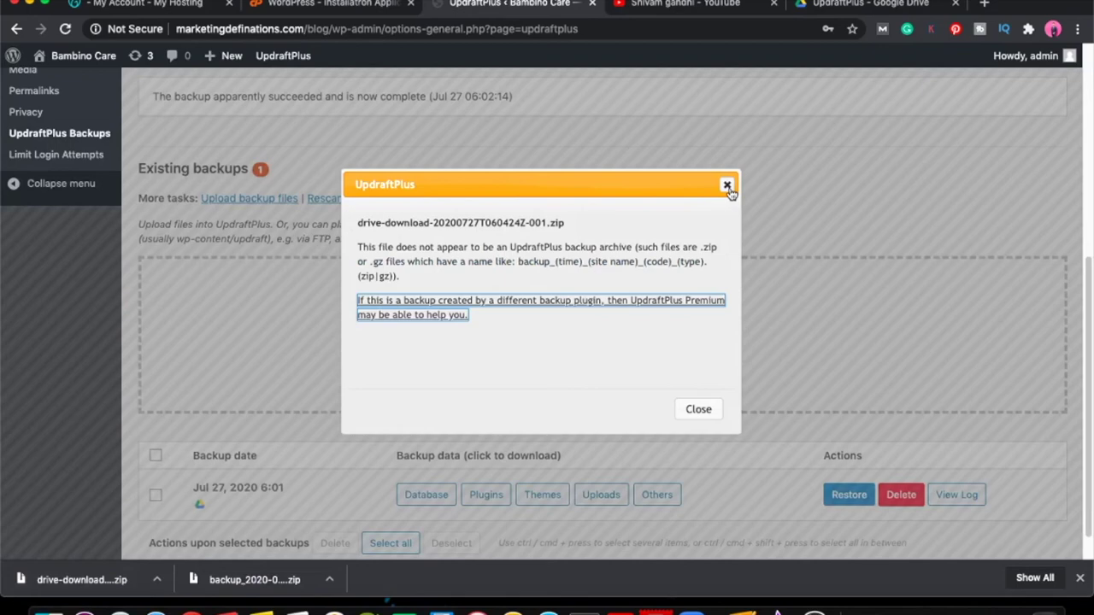
left_click(689, 407)
left_click_drag(276, 574, 408, 395)
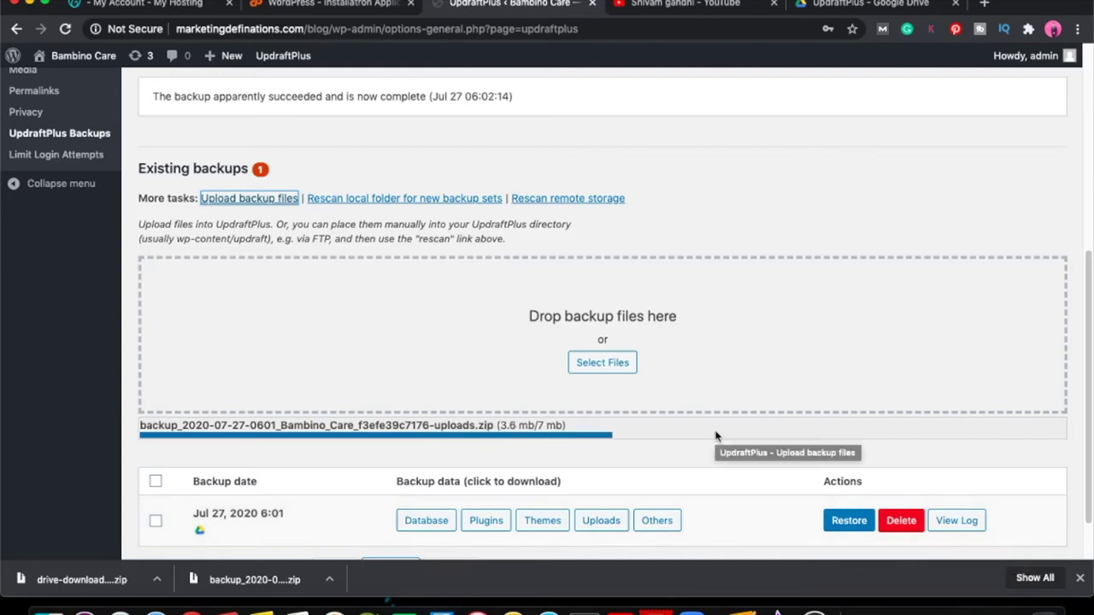
left_click(833, 6)
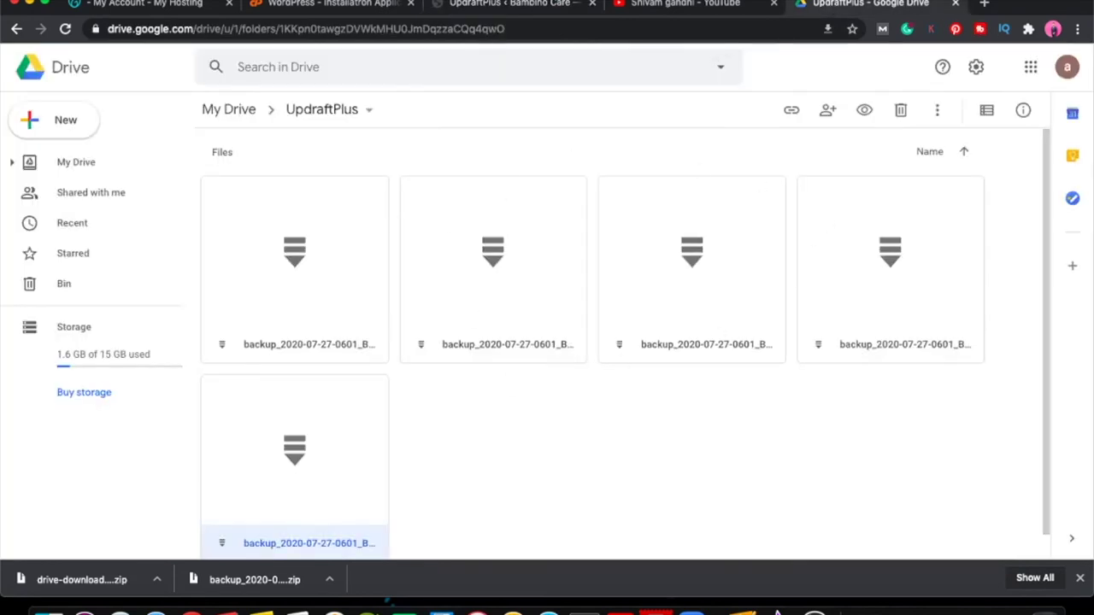
left_click(490, 10)
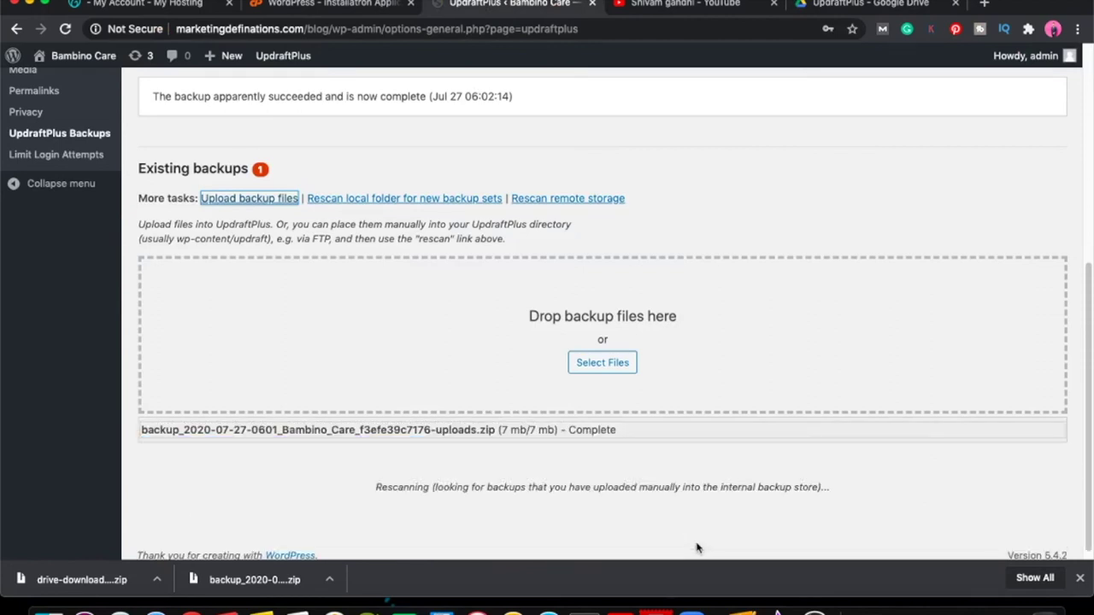
- Restore the Jul 27, 2020 6:01 backup with plugins, themes, uploads, others and database selected, and return to the UpdraftPlus configuration
scroll(479, 518, "down", 2)
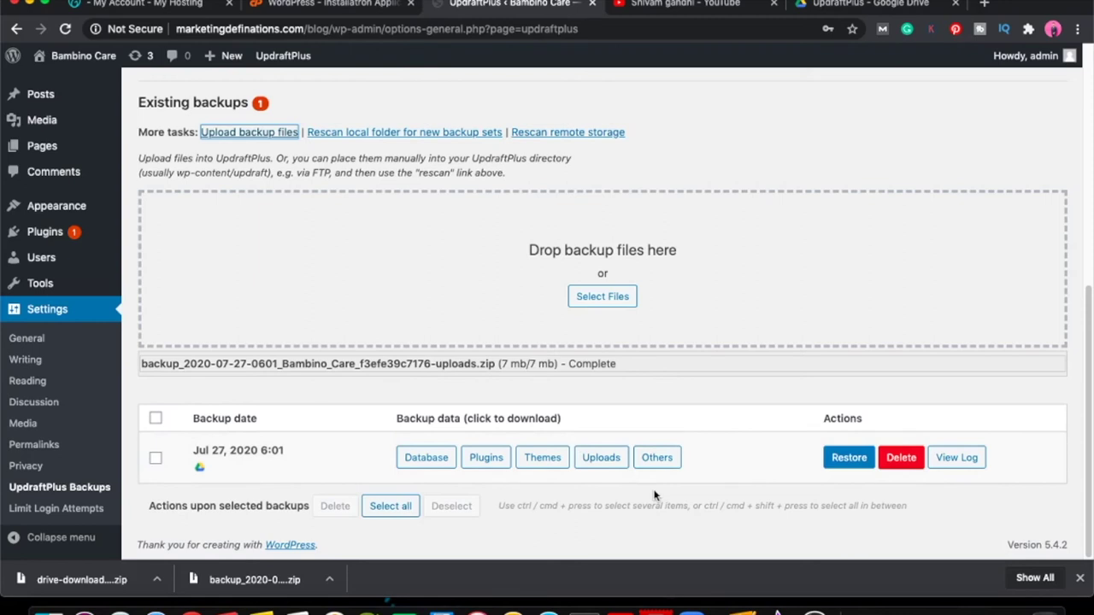
left_click(856, 459)
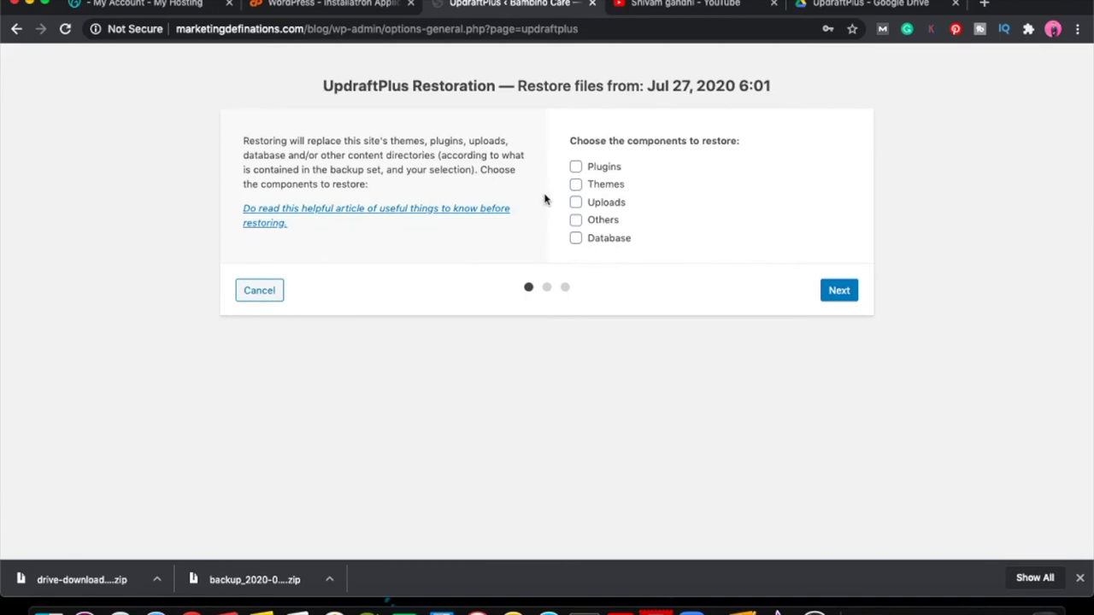
left_click(576, 167)
left_click(575, 185)
left_click(575, 202)
left_click(576, 219)
left_click(575, 238)
left_click(843, 296)
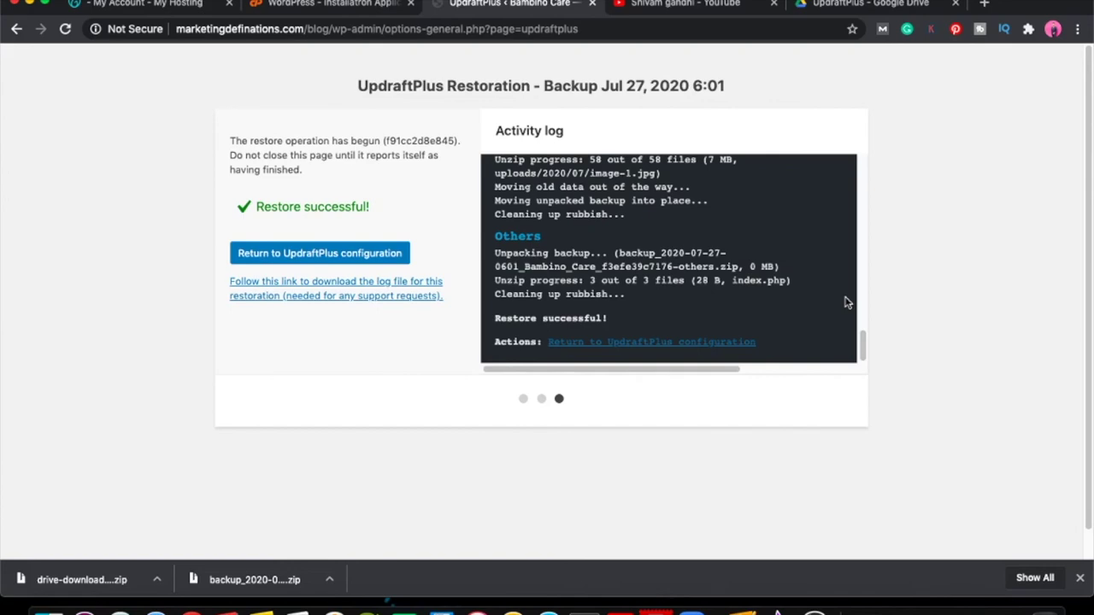
left_click(651, 342)
scroll(629, 146, "up", 4)
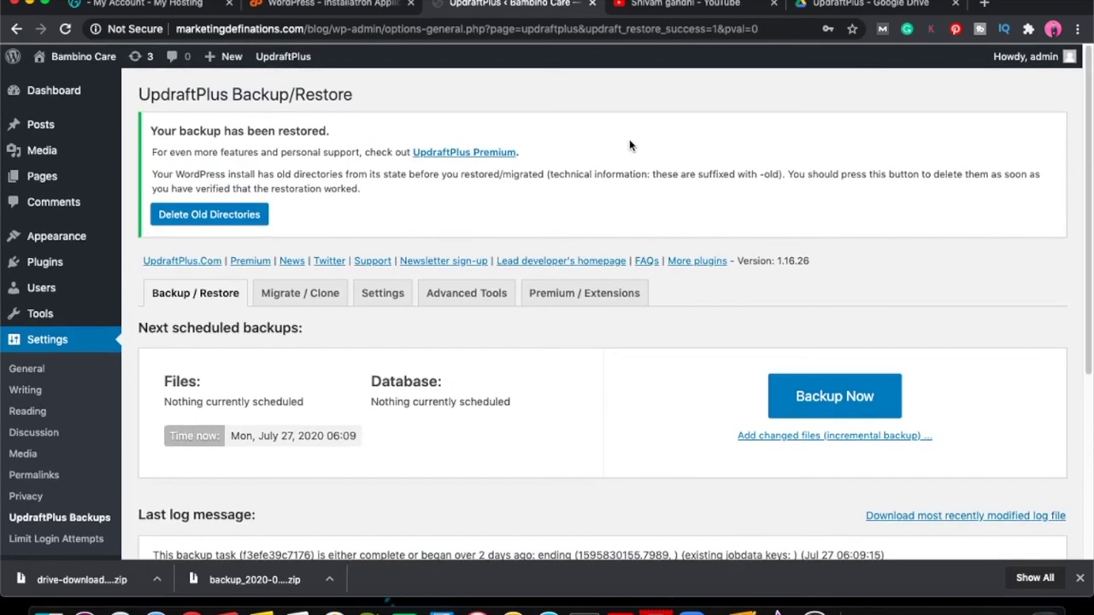
- Visit the Bambino Care site and examine the restored homepage from its header to the contact form and back
mouse_move(97, 67)
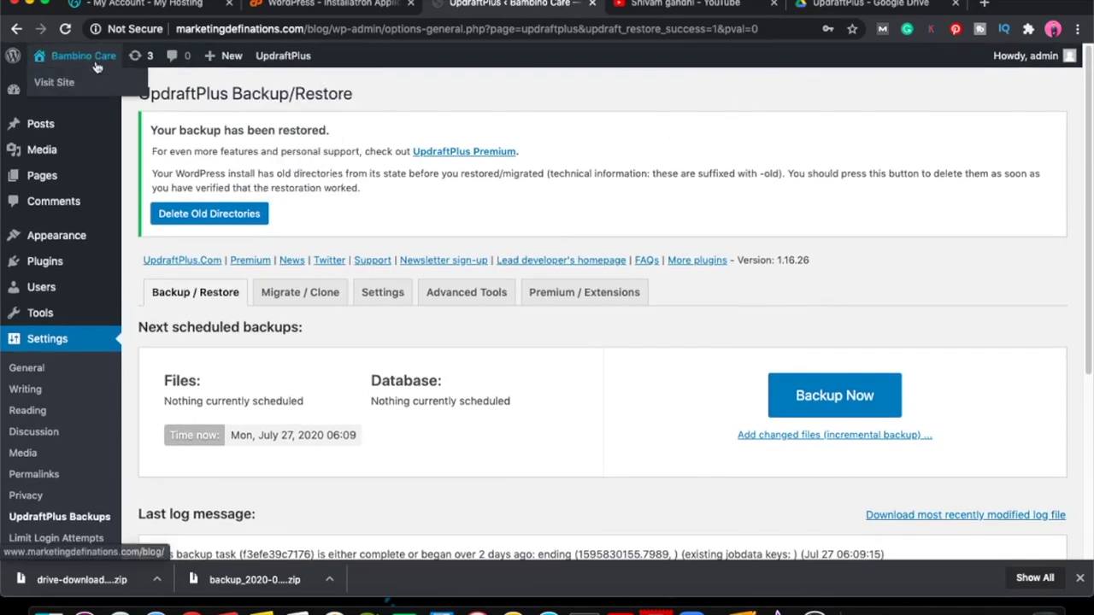
left_click(58, 84)
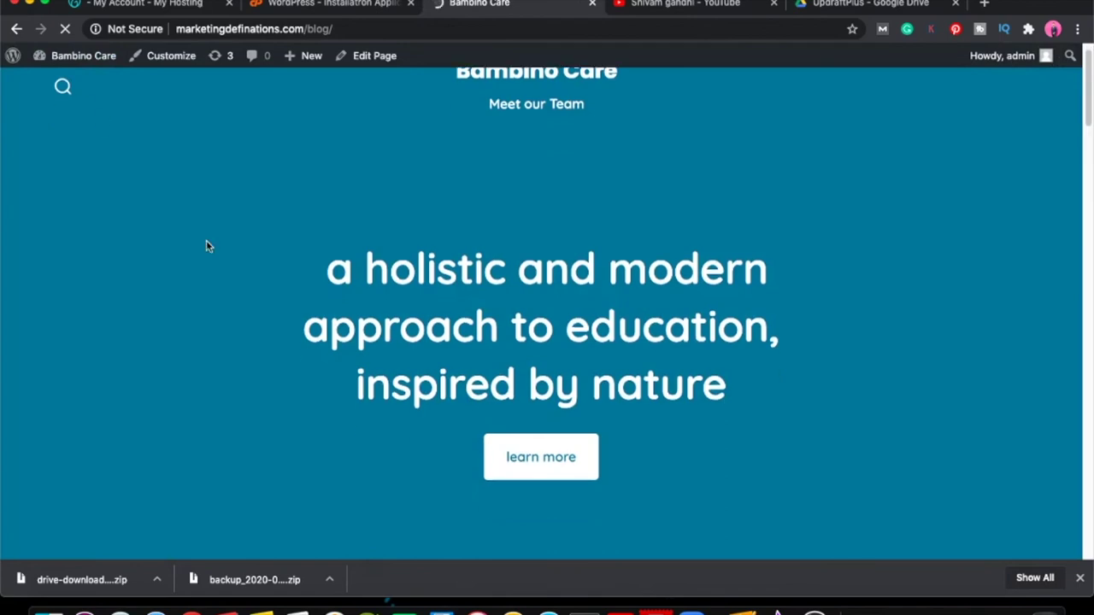
scroll(206, 245, "down", 10)
scroll(208, 244, "up", 8)
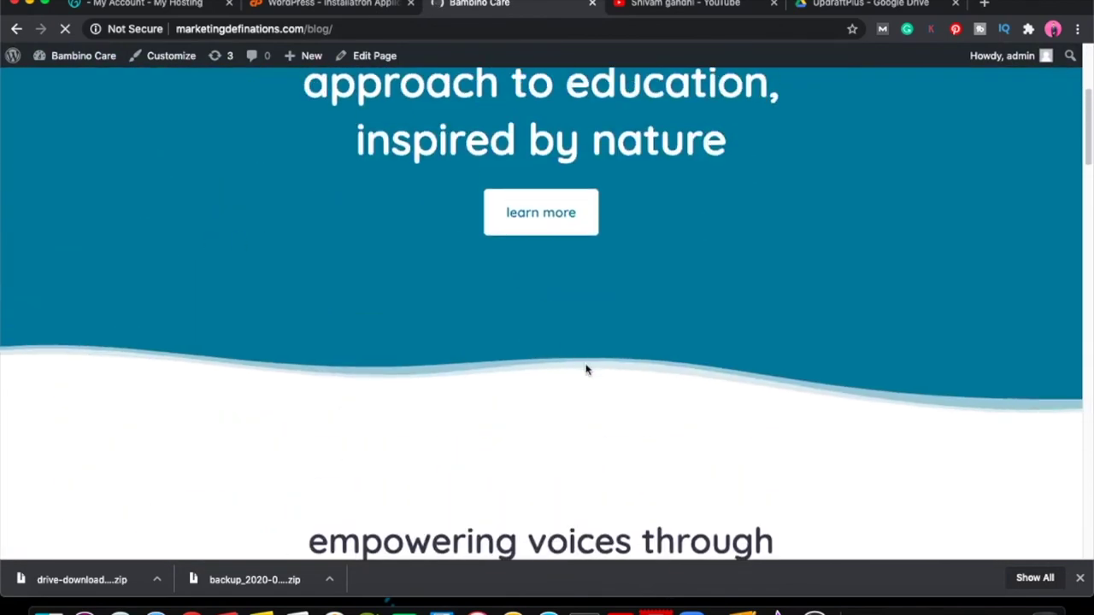
scroll(586, 370, "down", 10)
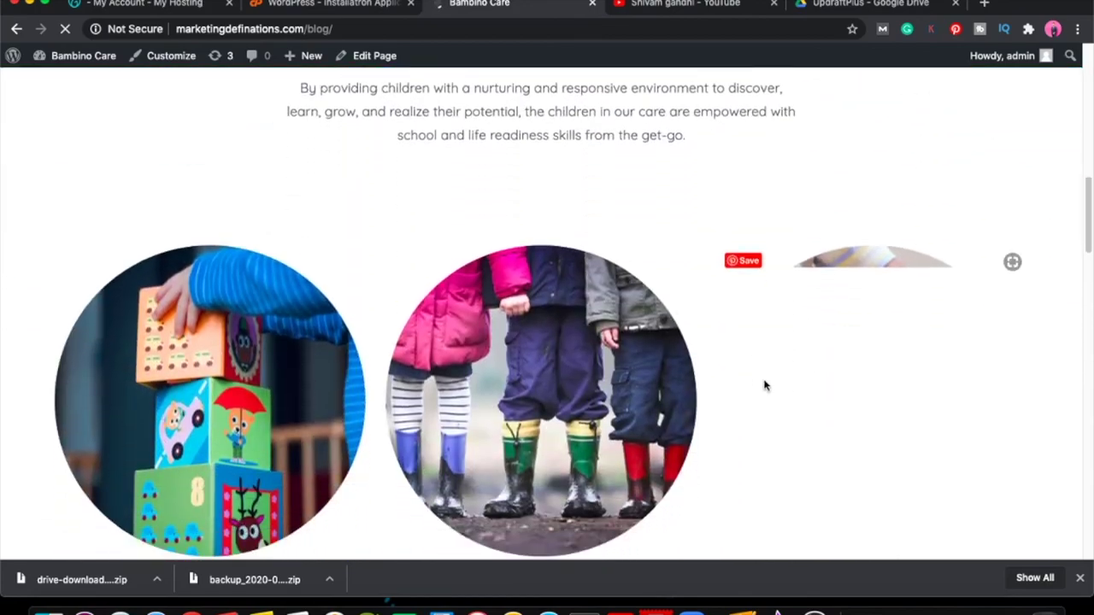
scroll(765, 386, "down", 15)
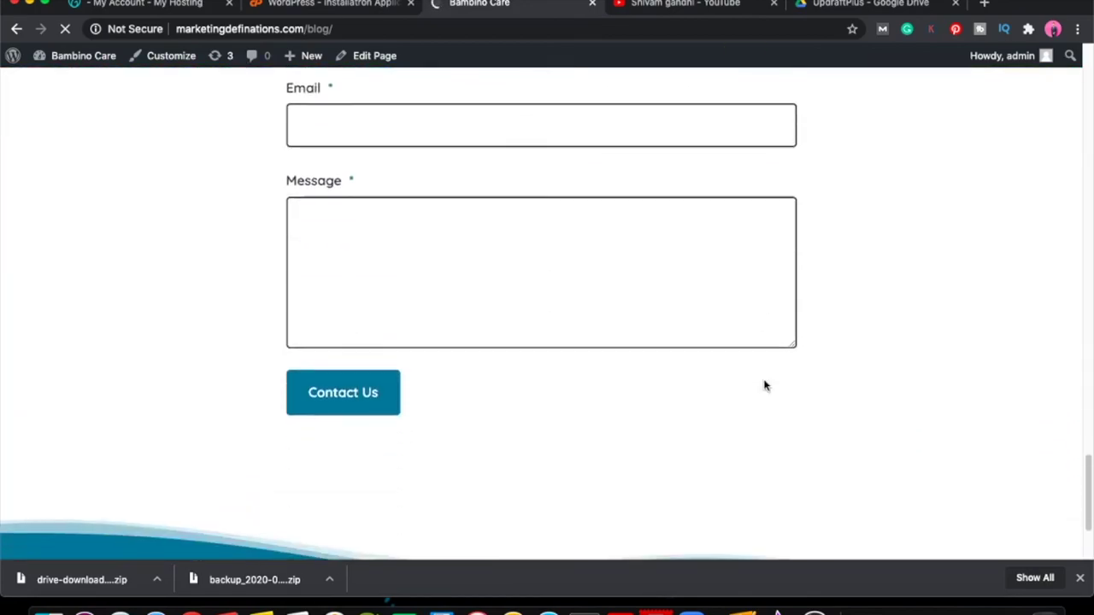
scroll(765, 386, "up", 20)
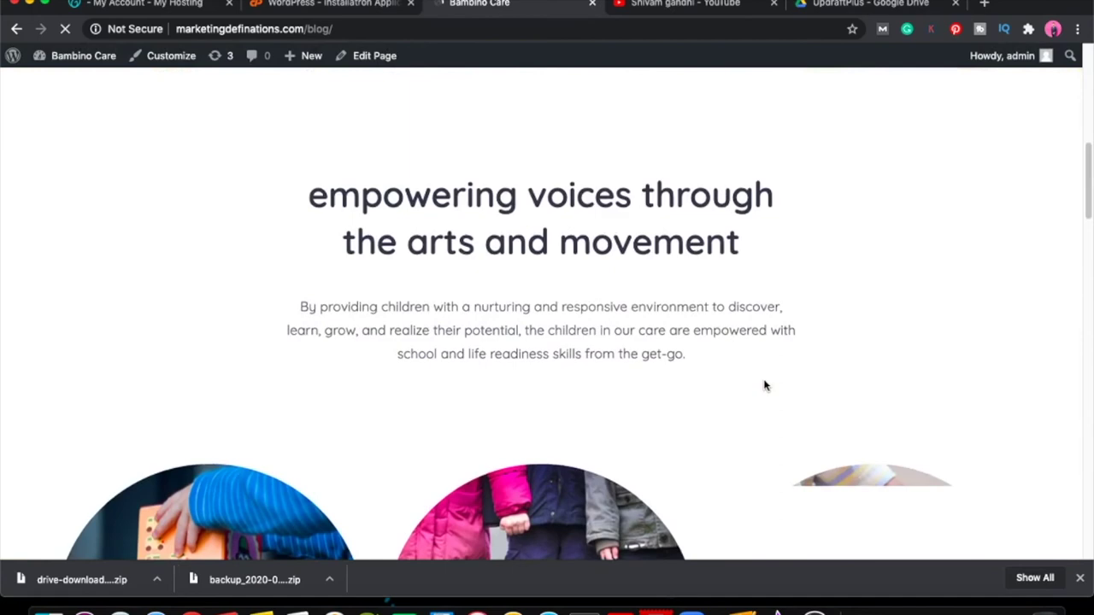
scroll(765, 385, "up", 5)
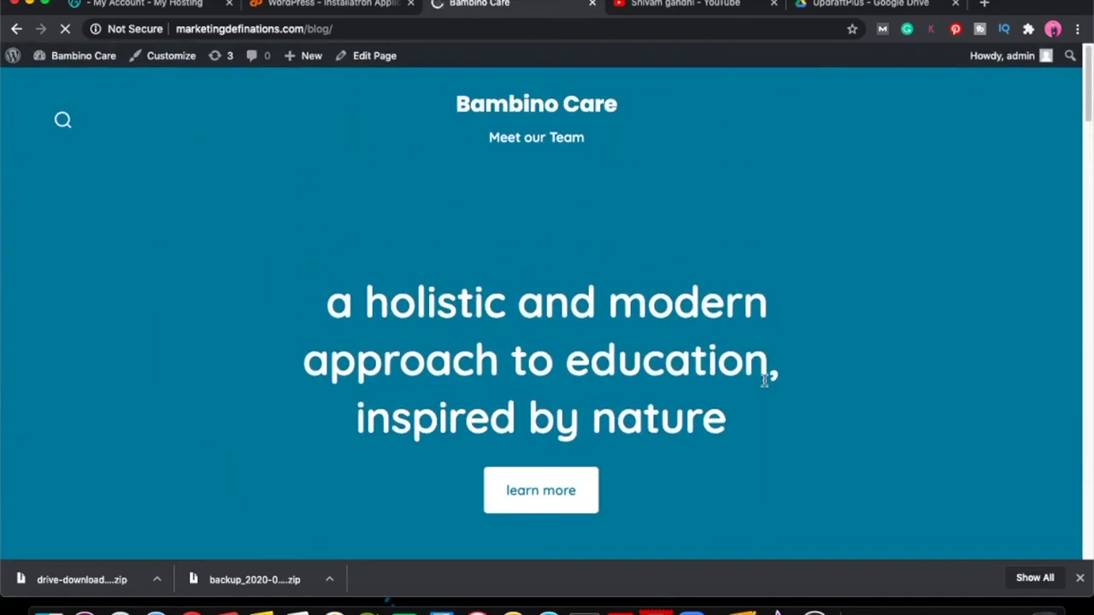